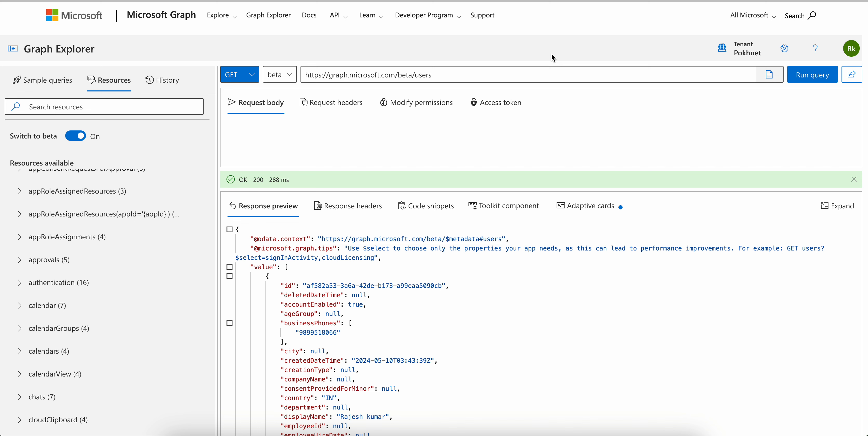
# Search Google for "intune graph api explorer" and open the Microsoft Graph Explorer result
pyautogui.click(472, 1)
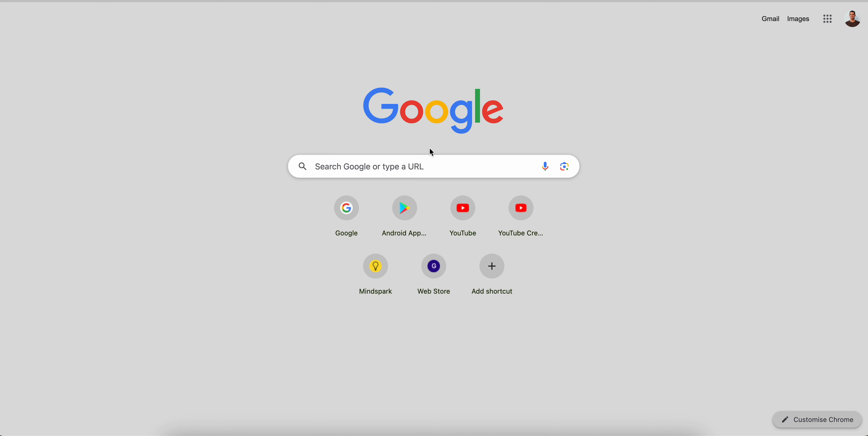
pyautogui.click(411, 170)
pyautogui.write('i')
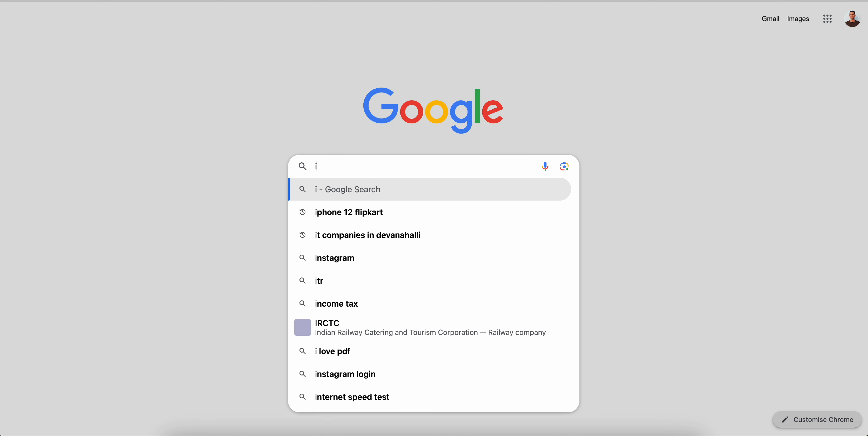
pyautogui.write('ntune')
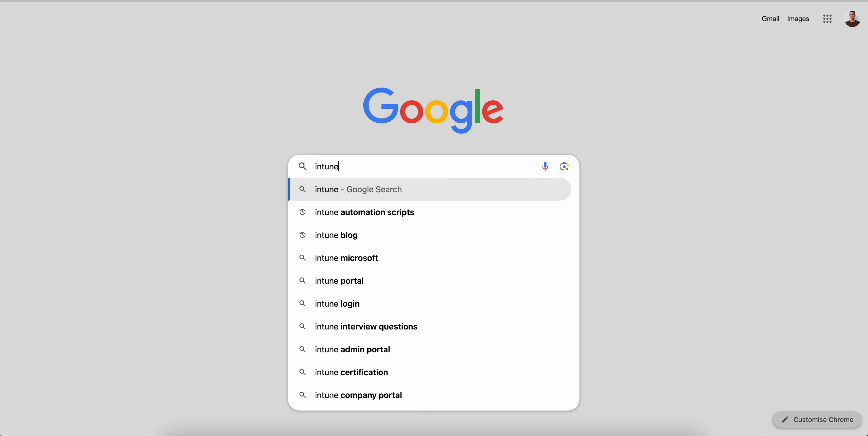
pyautogui.write(' gra')
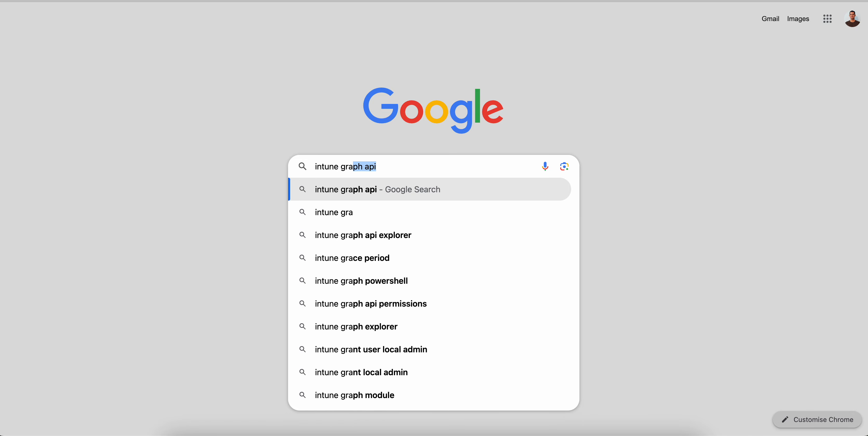
pyautogui.press('Down')
pyautogui.press('Down')
pyautogui.press('Down')
pyautogui.press('Up')
pyautogui.press('Return')
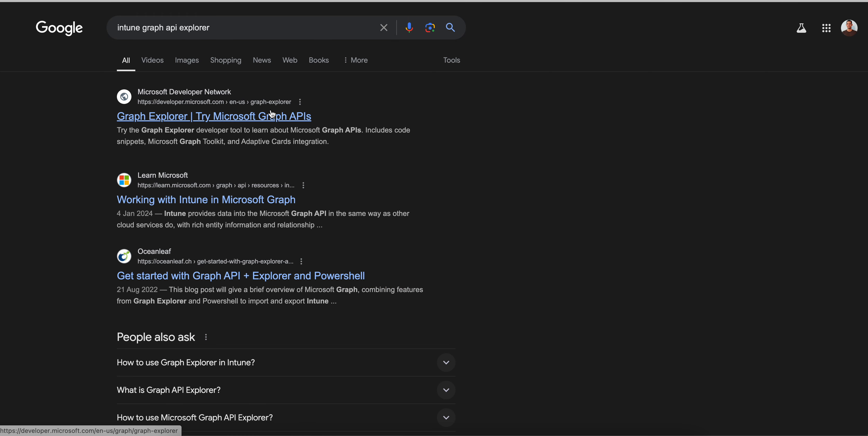
pyautogui.click(295, 113)
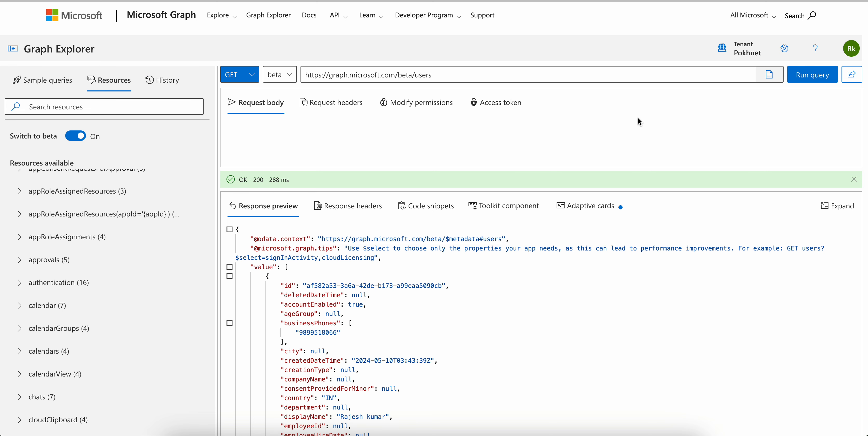
# Check the signed-in account's profile card and the available Graph Explorer settings
pyautogui.click(851, 48)
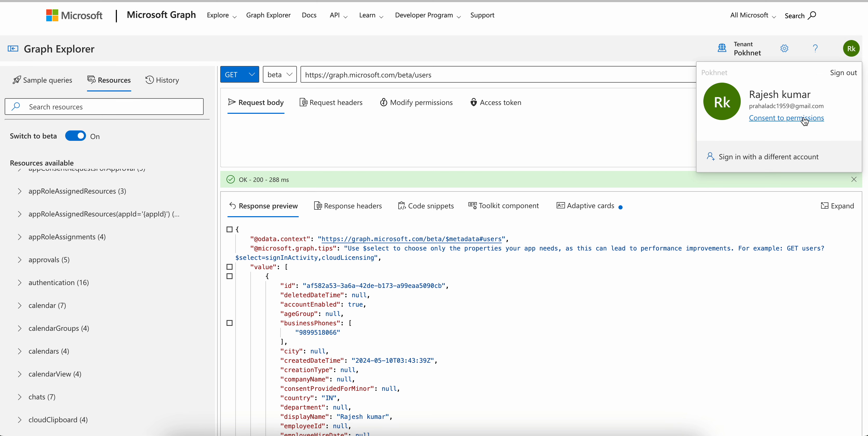
pyautogui.click(684, 47)
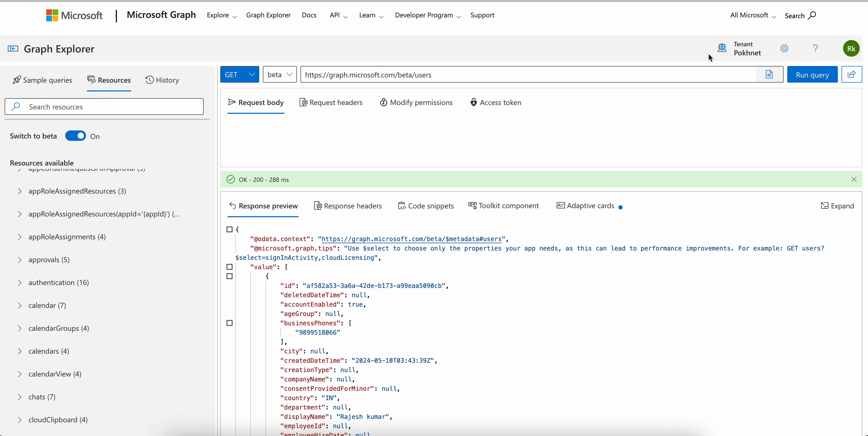
pyautogui.click(785, 50)
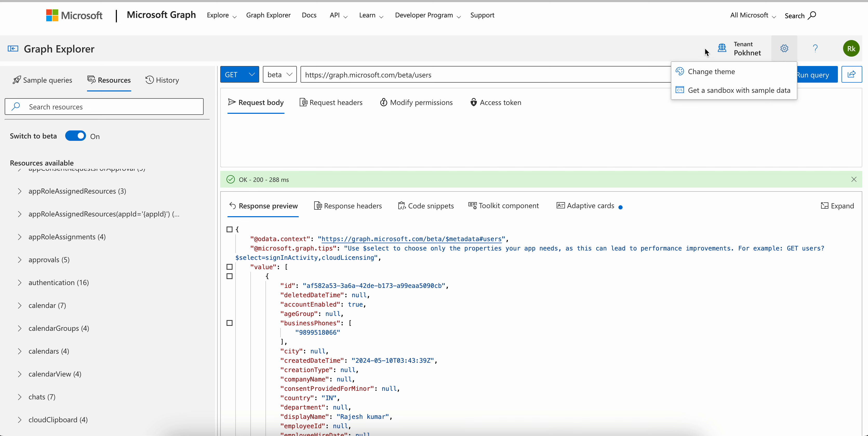
pyautogui.click(697, 49)
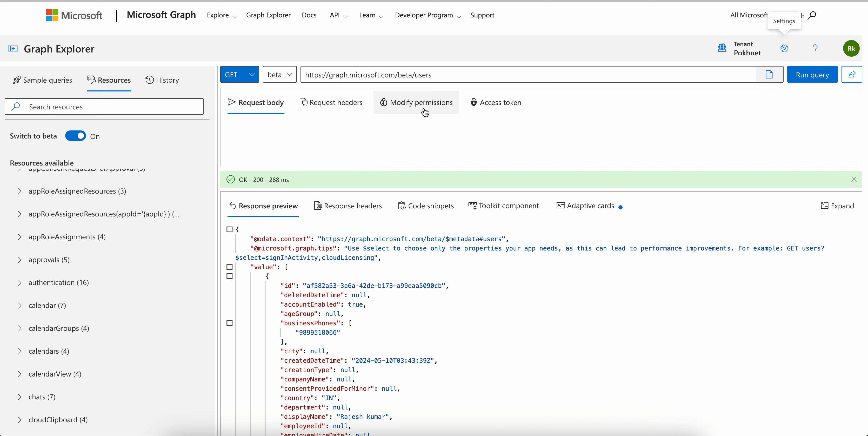
# Enlarge the request body area and display the sample queries, looking through their categories
pyautogui.moveTo(476, 166); pyautogui.dragTo(477, 240)
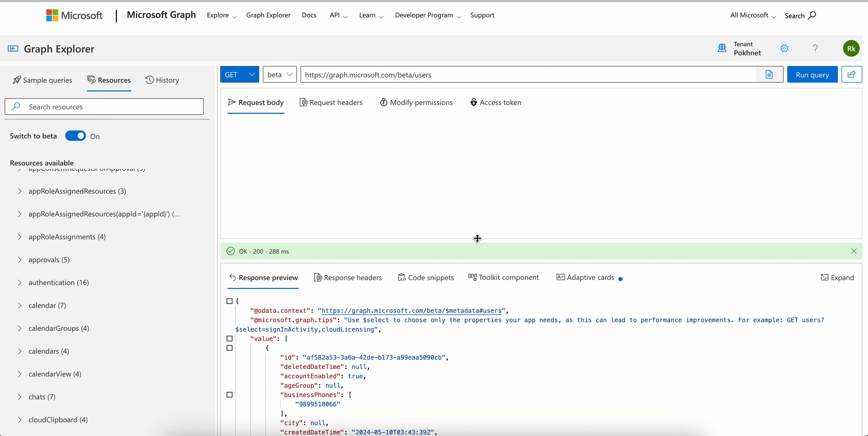
pyautogui.click(47, 80)
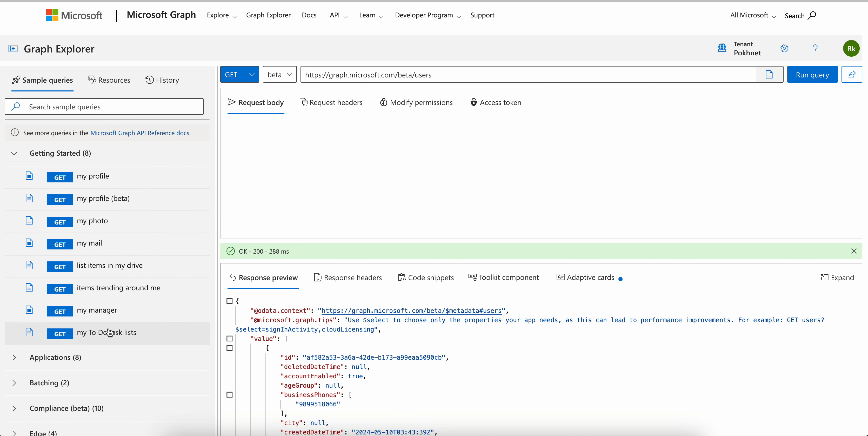
pyautogui.scroll(-4, 108, 328)
pyautogui.scroll(-6, 108, 327)
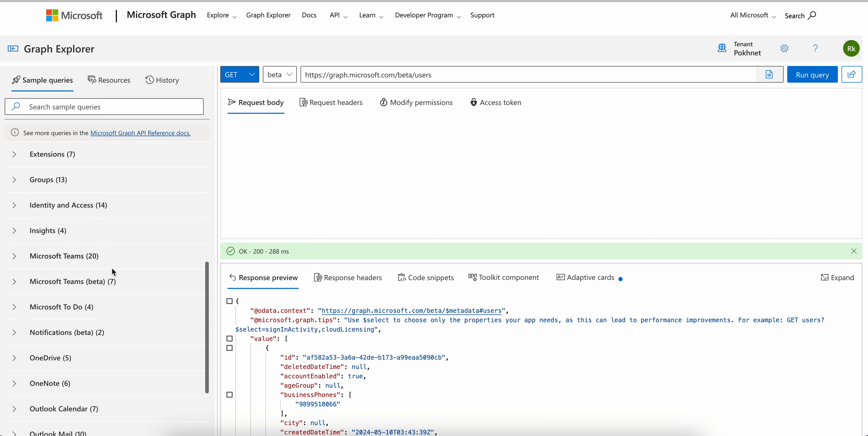
pyautogui.scroll(10, 112, 219)
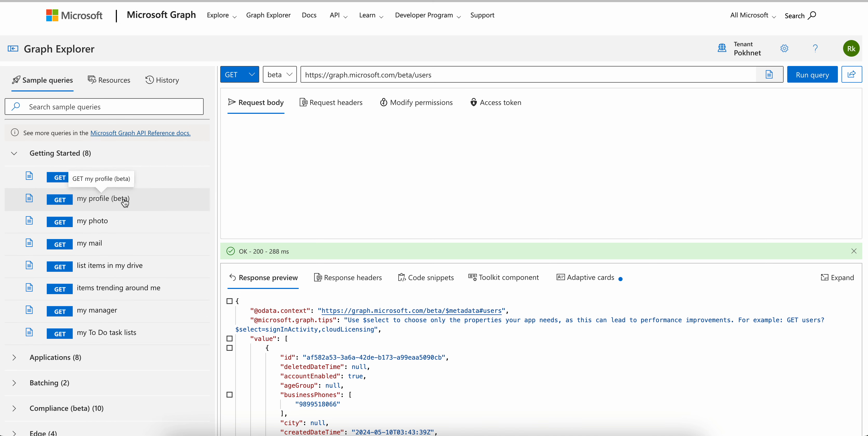
# Open the Microsoft Graph API Reference docs and look through the REST API v1.0 endpoint overview and contents
pyautogui.click(136, 133)
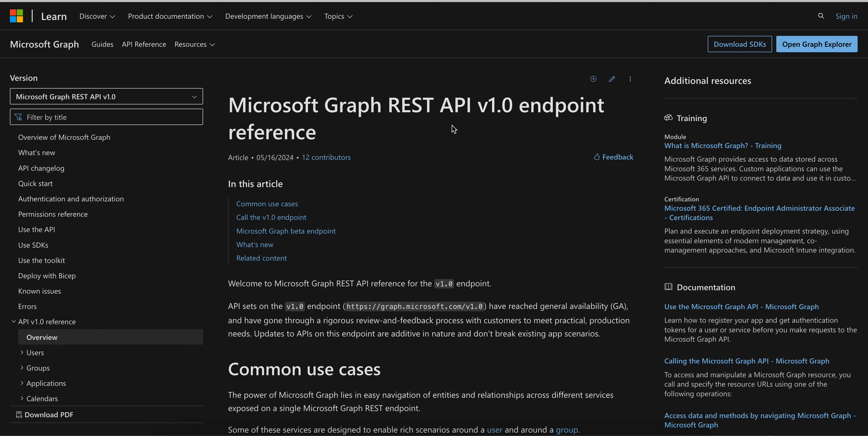
pyautogui.scroll(-15, 528, 191)
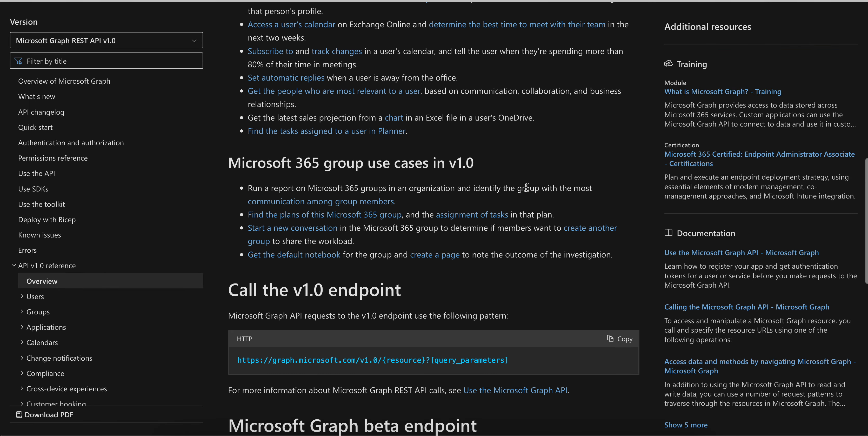
pyautogui.scroll(3, 202, 269)
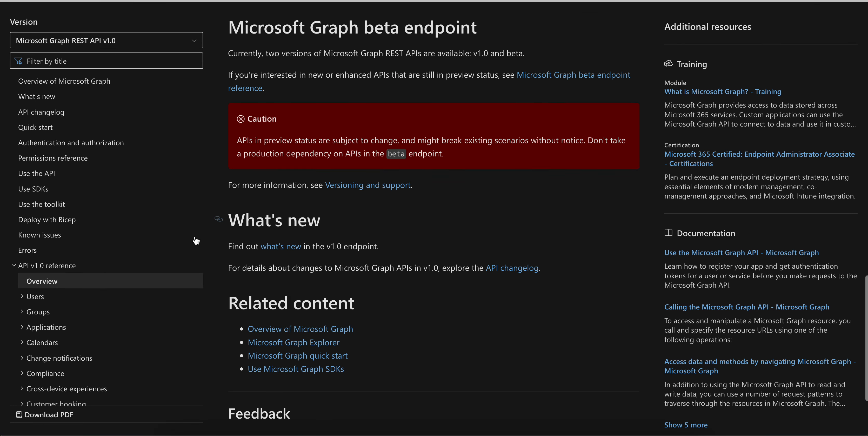
pyautogui.scroll(-3, 193, 241)
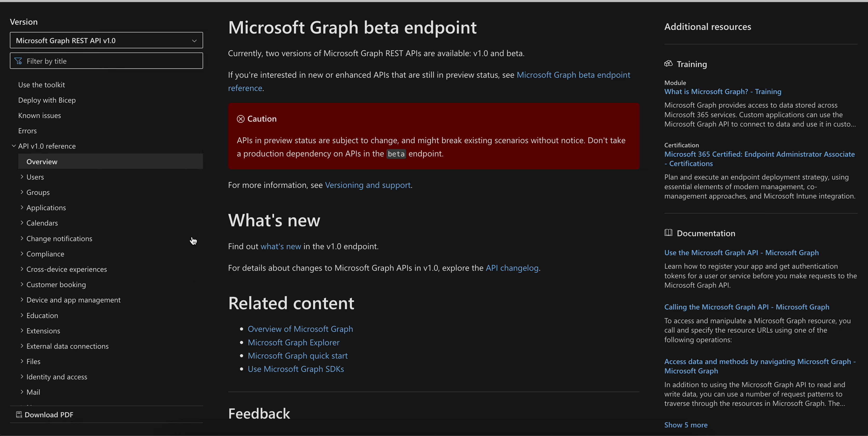
pyautogui.scroll(-3, 114, 232)
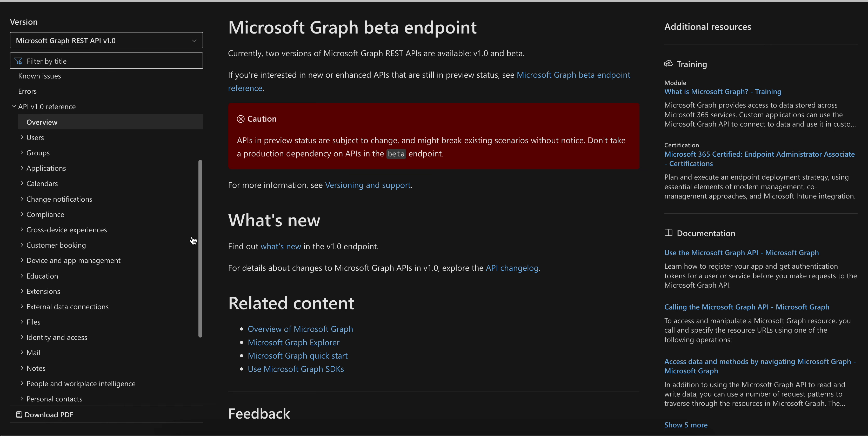
# Open the user resource type article in the v1.0 reference and go to its Methods table
pyautogui.click(23, 132)
pyautogui.click(30, 162)
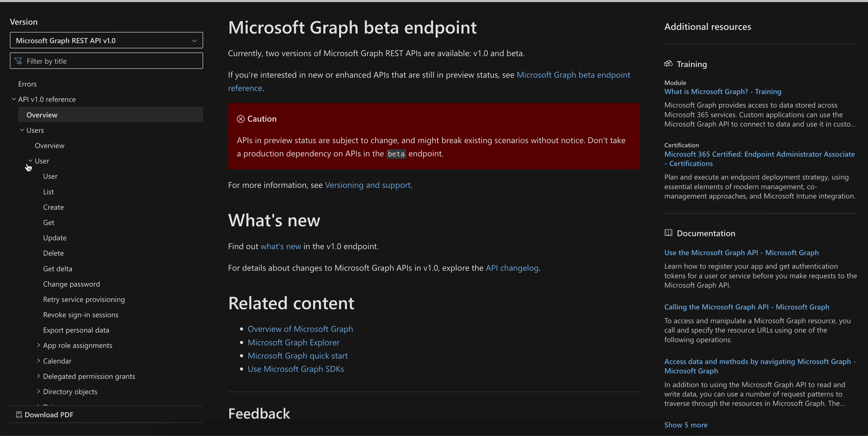
pyautogui.click(51, 177)
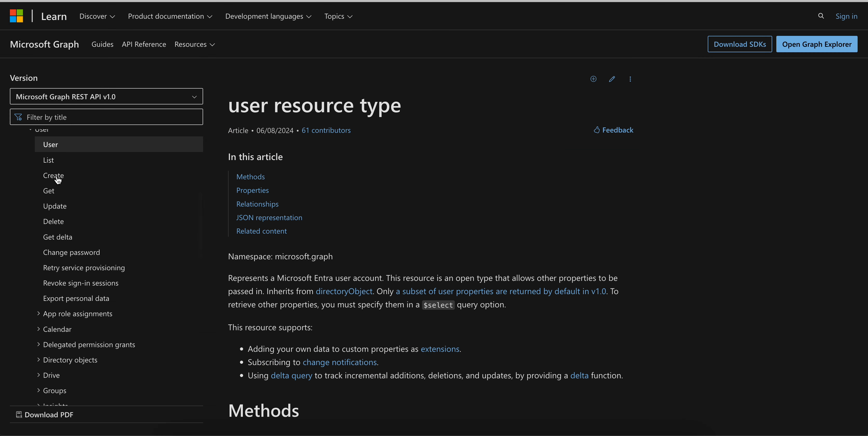
pyautogui.scroll(-10, 477, 158)
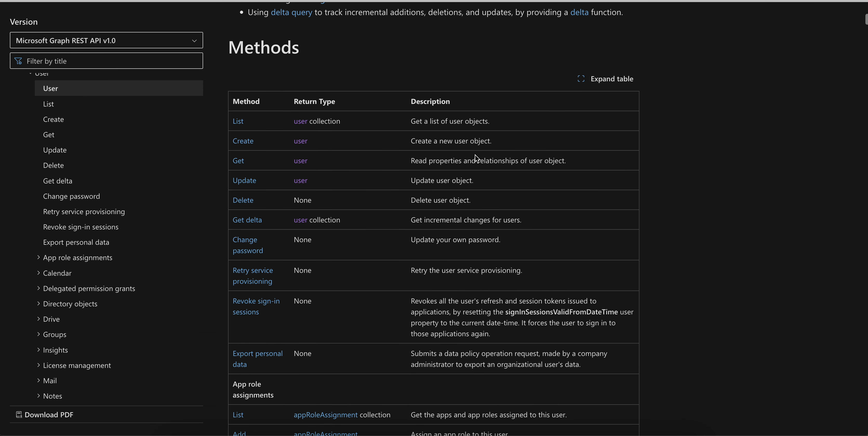
# Open the user List method's article and review its permissions, HTTP request, query parameters and headers up to Example 1
pyautogui.click(239, 121)
pyautogui.scroll(-7, 451, 189)
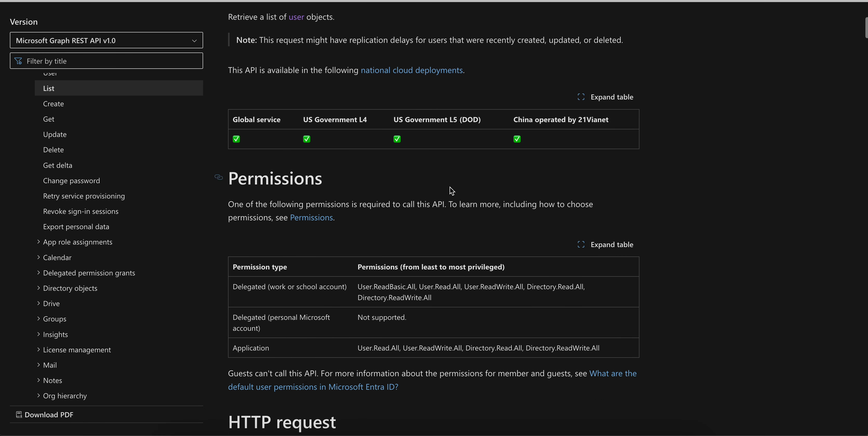
pyautogui.scroll(-7, 452, 189)
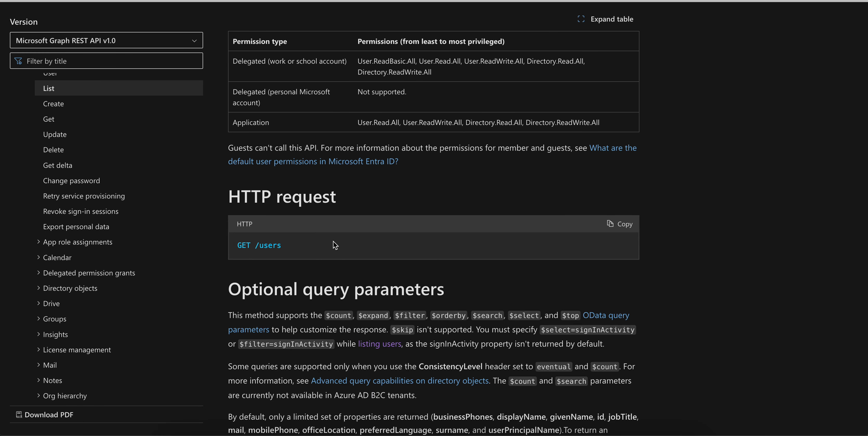
pyautogui.scroll(-10, 454, 239)
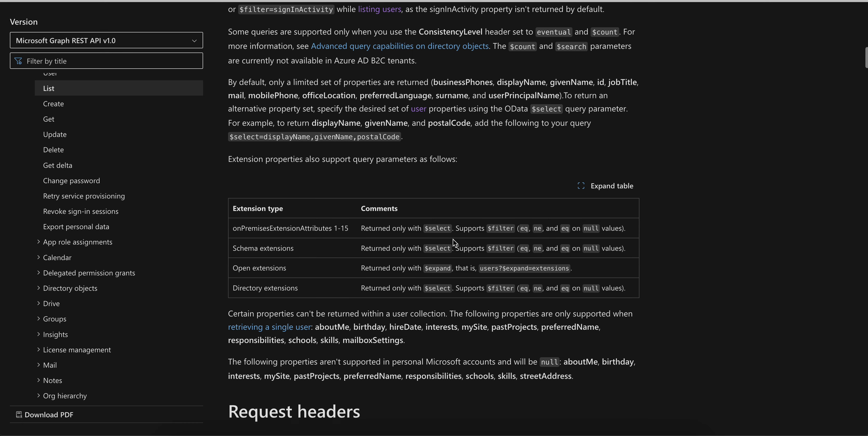
pyautogui.scroll(-8, 357, 215)
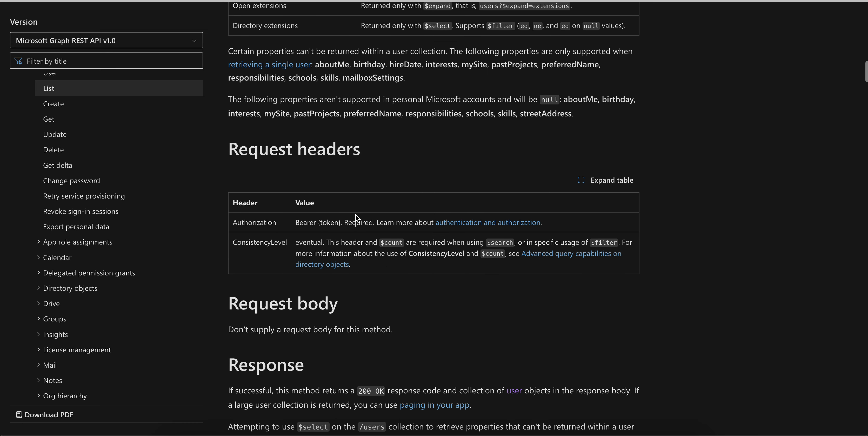
pyautogui.scroll(-11, 356, 215)
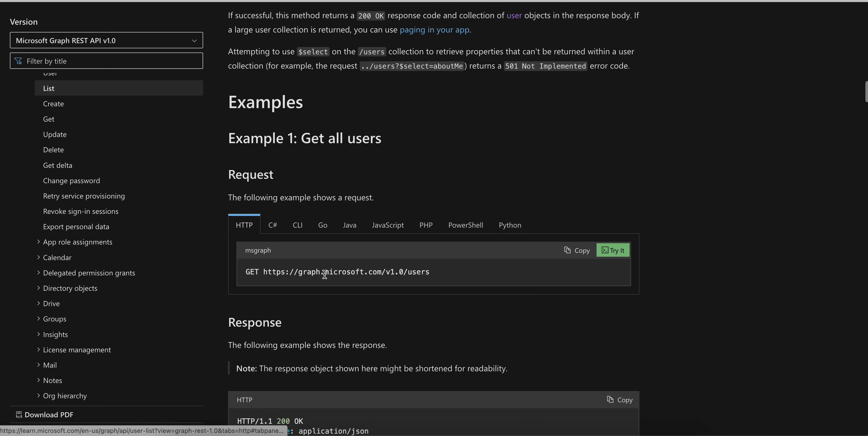
# Copy the HTTP request from Example 1: Get all users and look at its sample response
pyautogui.moveTo(264, 271); pyautogui.dragTo(434, 272)
pyautogui.click(578, 250)
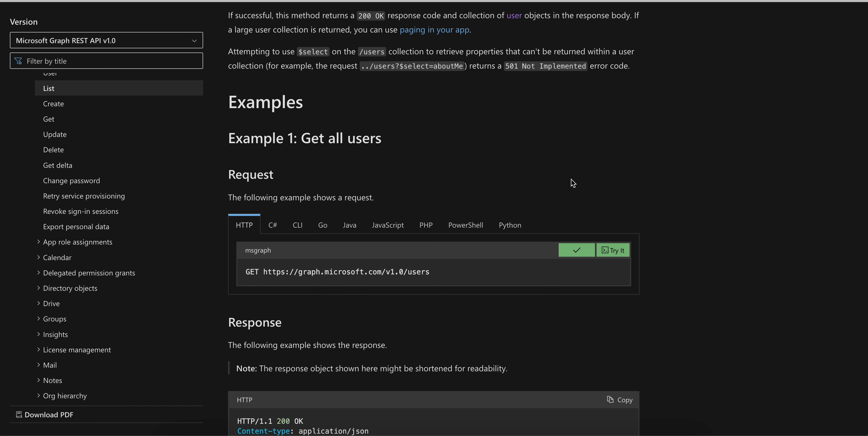
pyautogui.scroll(-5, 577, 142)
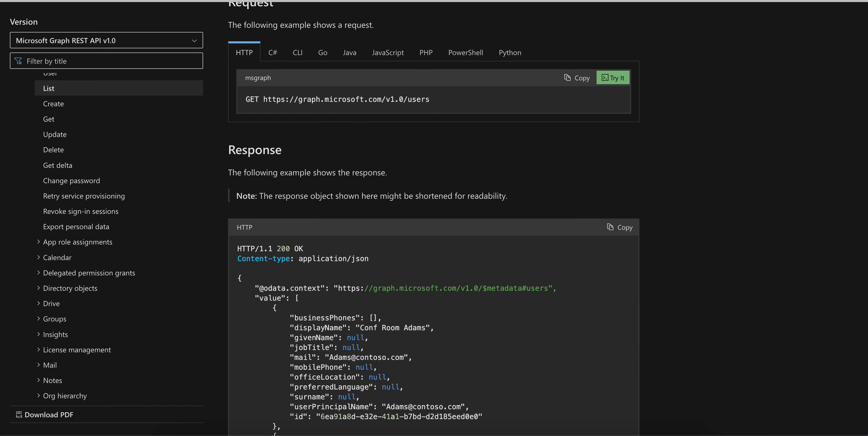
# Switch back to Graph Explorer and replace the query URL with the copied Get all users request
pyautogui.click(405, 1)
pyautogui.moveTo(452, 75); pyautogui.dragTo(304, 75)
pyautogui.hotkey('ctrl', 'v')
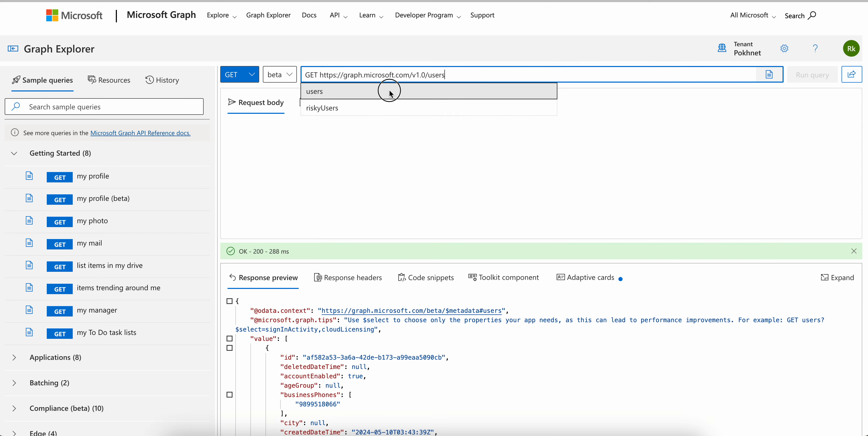
pyautogui.click(632, 86)
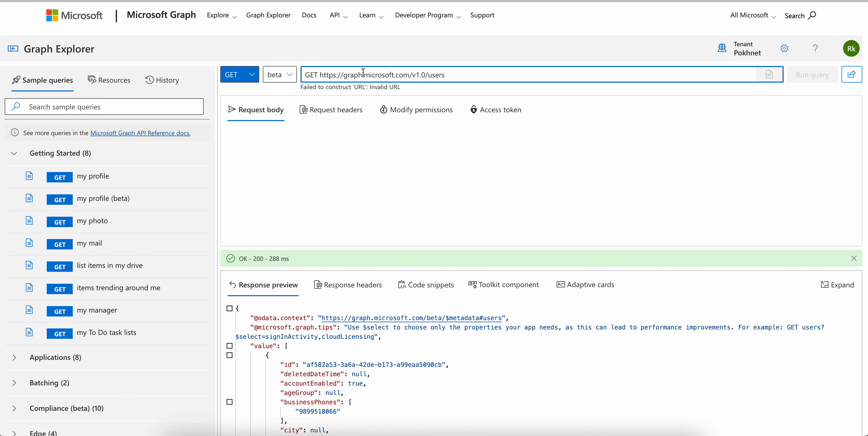
pyautogui.click(322, 74)
pyautogui.press('BackSpace')
pyautogui.press('BackSpace')
pyautogui.press('BackSpace')
pyautogui.press('BackSpace')
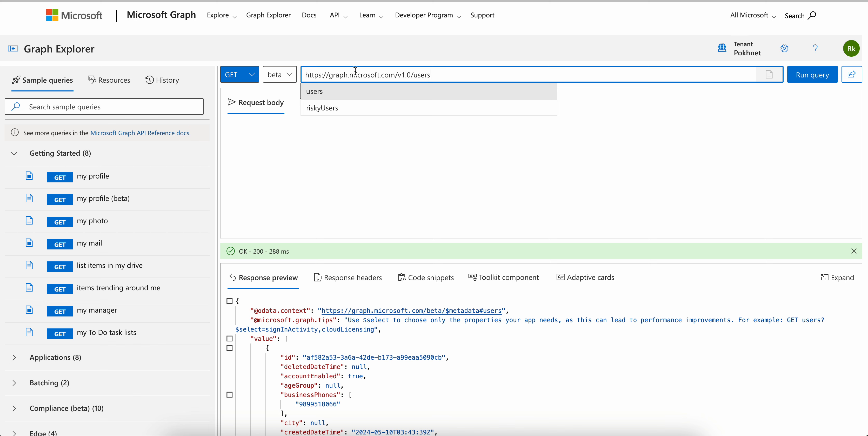
pyautogui.click(340, 91)
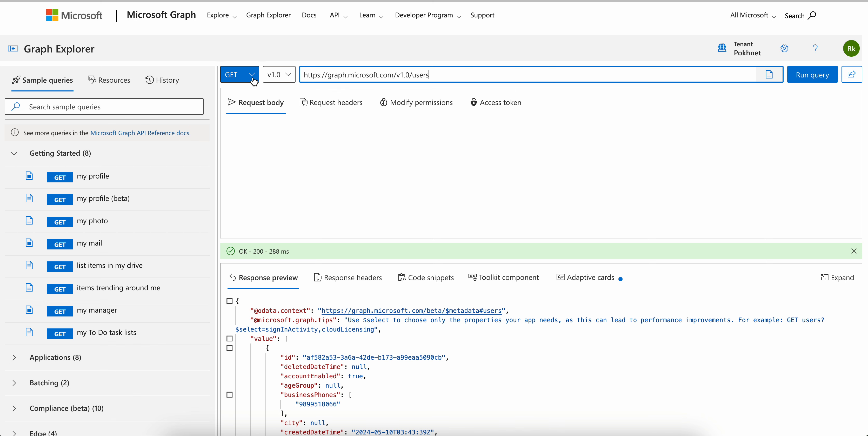
# Look at the available HTTP request methods, keeping GET for the query
pyautogui.click(242, 74)
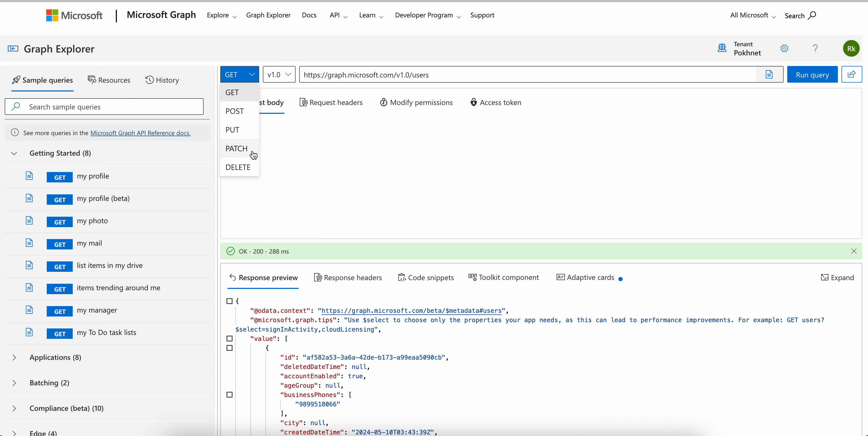
pyautogui.click(472, 77)
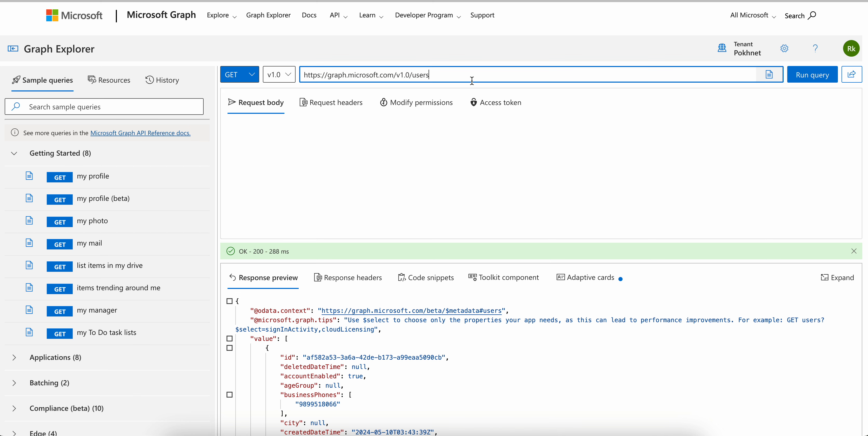
# Run the v1.0 users query and look at the key and value fields of its request headers
pyautogui.click(811, 75)
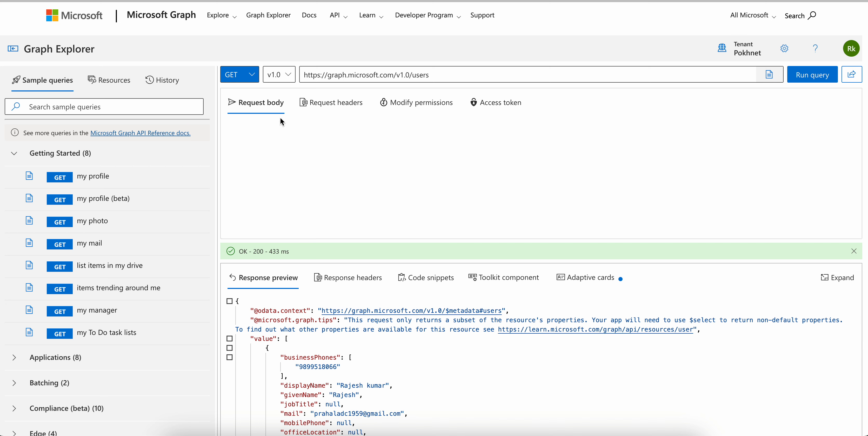
pyautogui.click(303, 107)
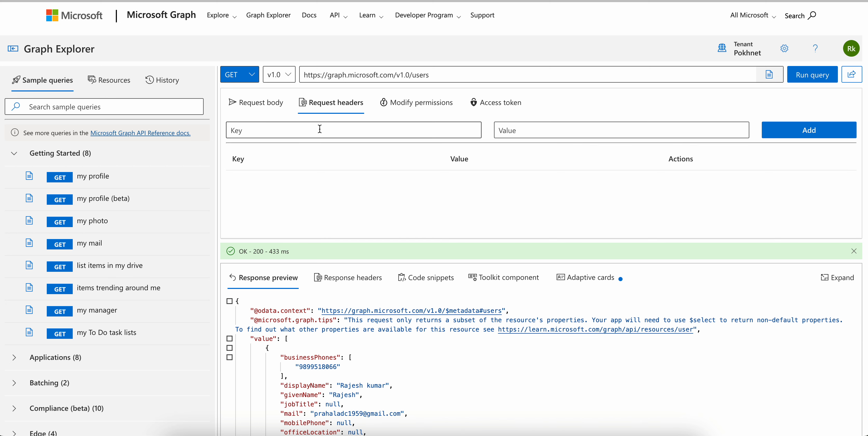
pyautogui.click(323, 129)
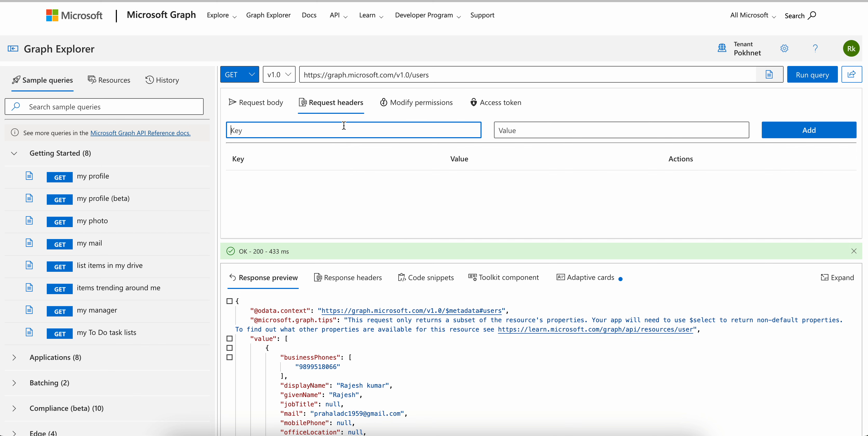
pyautogui.moveTo(493, 238); pyautogui.dragTo(492, 227)
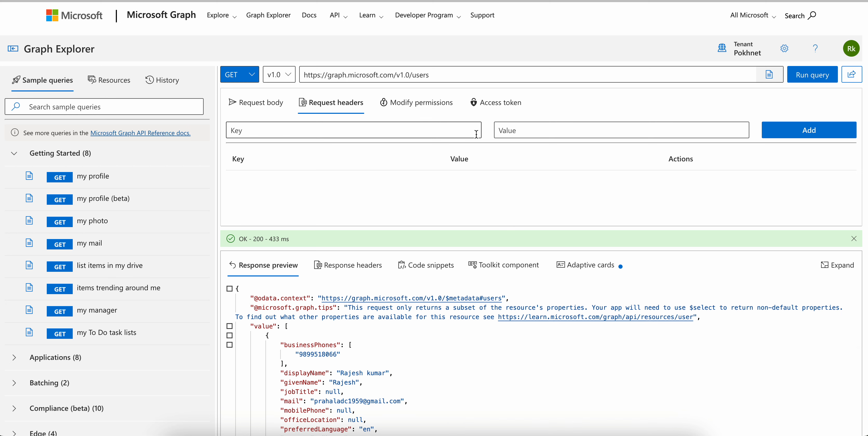
# Show the permissions for the users query, enlarge the request area and look through the permissions list
pyautogui.click(430, 113)
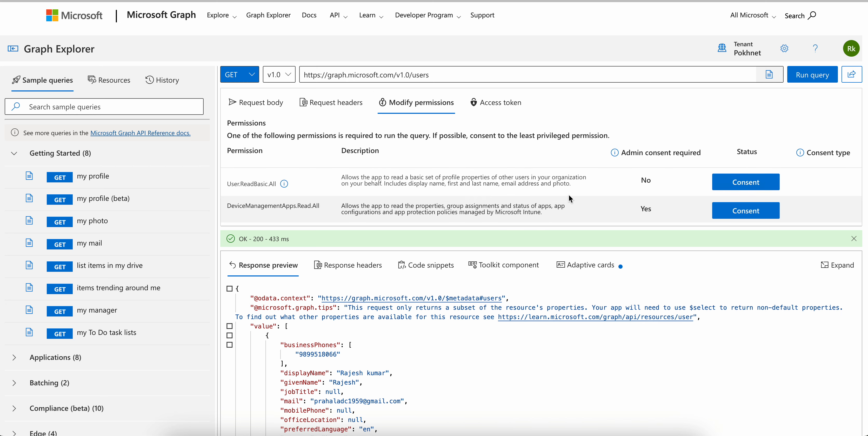
pyautogui.moveTo(575, 226); pyautogui.dragTo(576, 314)
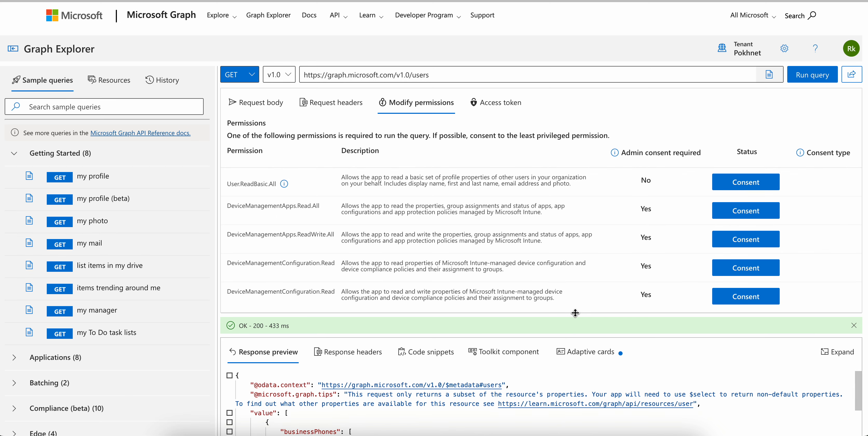
pyautogui.scroll(-2, 581, 239)
pyautogui.scroll(-2, 581, 240)
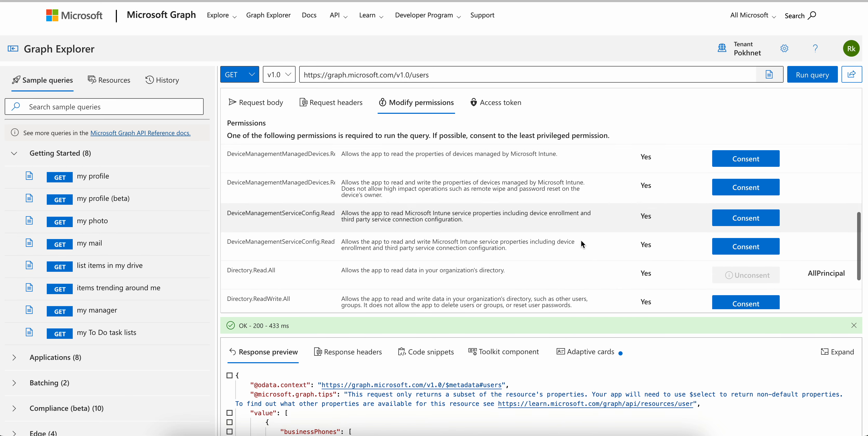
pyautogui.scroll(5, 290, 203)
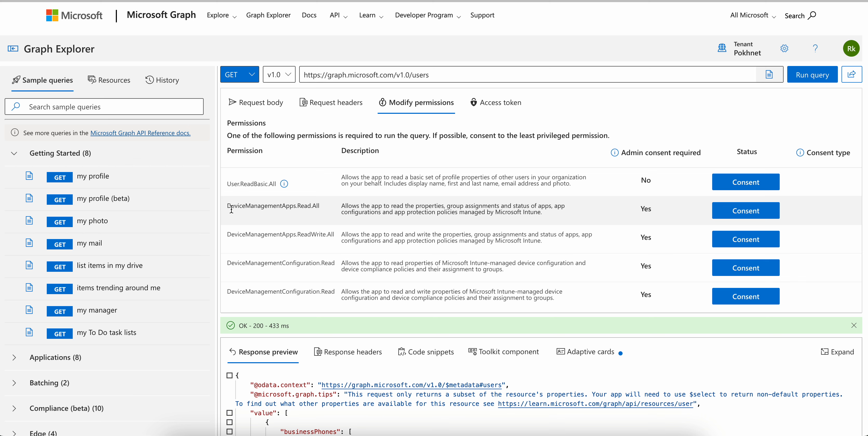
# Examine the User.ReadBasic.All, DeviceManagementApps and Directory permissions, with their descriptions, admin consent requirements and consent status
pyautogui.moveTo(230, 207); pyautogui.dragTo(326, 207)
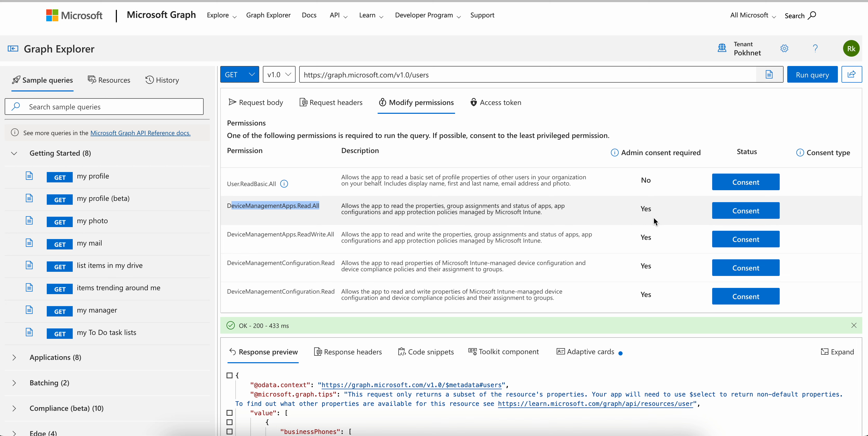
pyautogui.moveTo(228, 183); pyautogui.dragTo(276, 185)
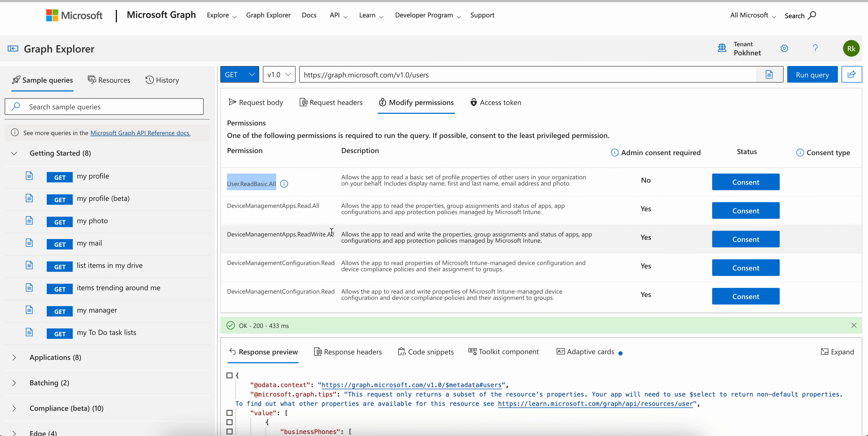
pyautogui.moveTo(311, 233); pyautogui.dragTo(374, 233)
pyautogui.click(374, 233)
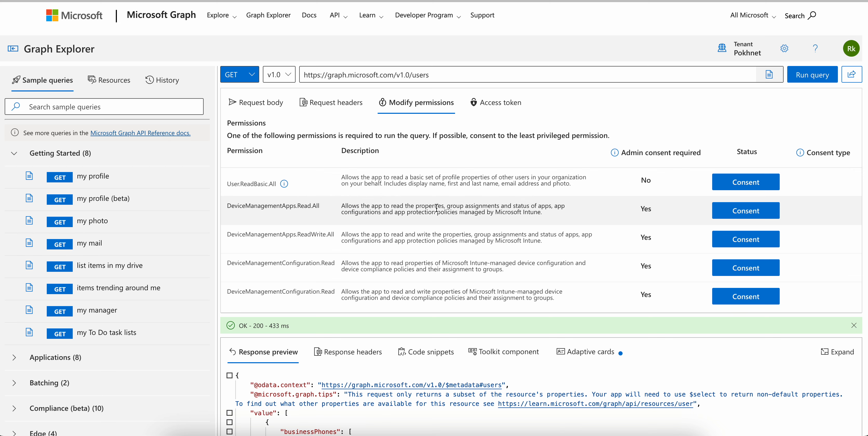
pyautogui.moveTo(541, 240); pyautogui.dragTo(423, 240)
pyautogui.scroll(-10, 423, 240)
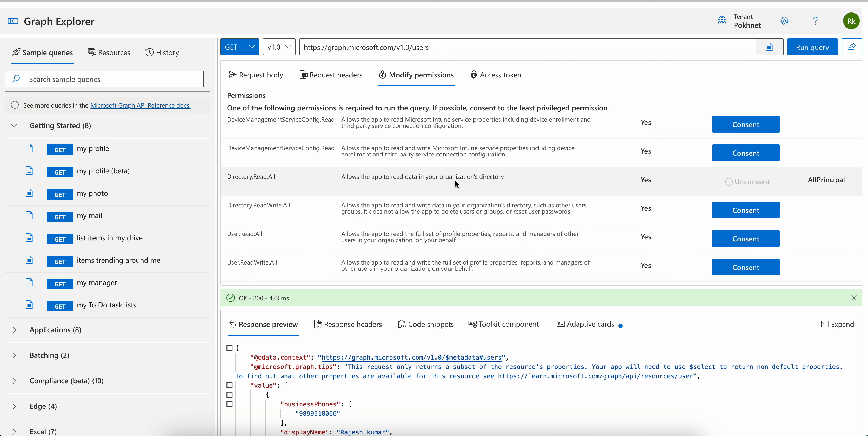
pyautogui.scroll(10, 455, 180)
# Shrink the request area, view the query's access token and return to the request body
pyautogui.moveTo(518, 286); pyautogui.dragTo(526, 207)
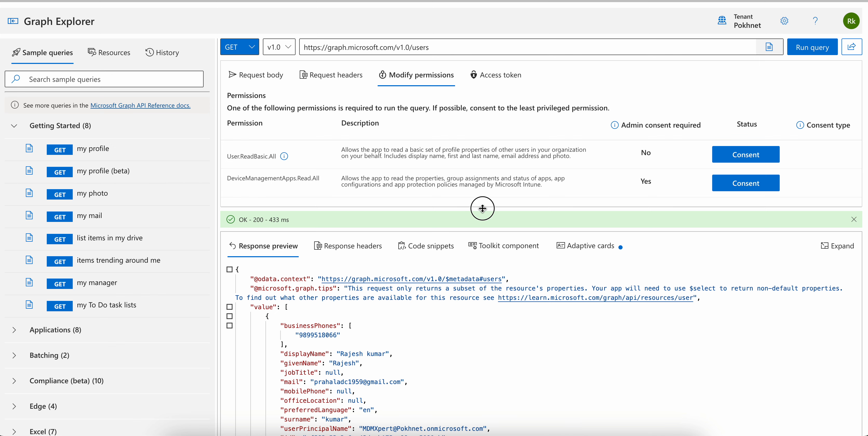
pyautogui.moveTo(482, 207); pyautogui.dragTo(483, 181)
pyautogui.click(493, 73)
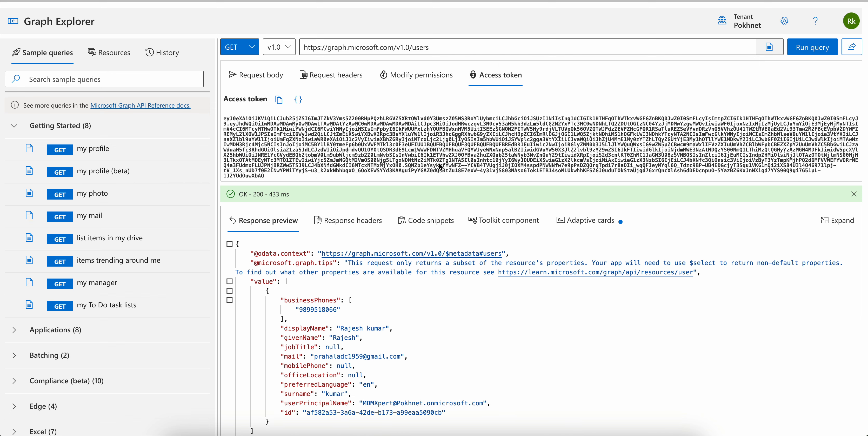
pyautogui.click(245, 83)
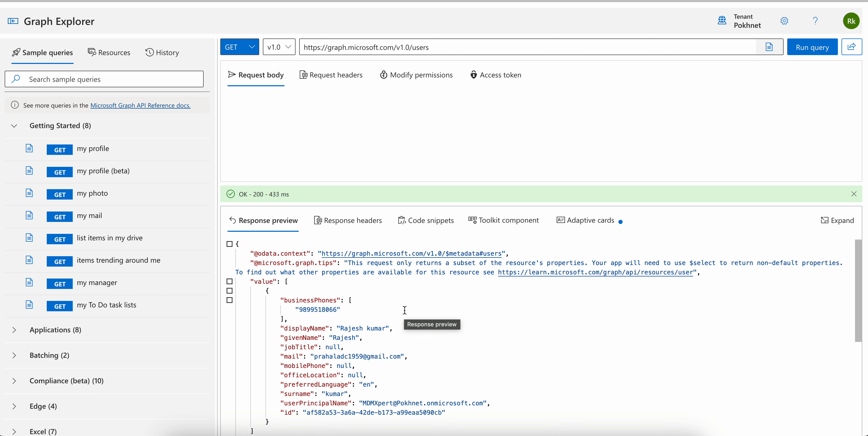
# Read through the returned user's properties in the response preview and view the response headers
pyautogui.scroll(-2, 425, 298)
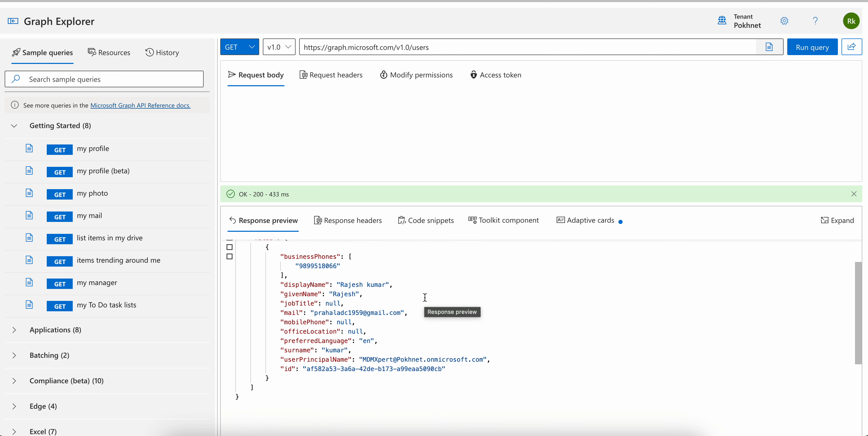
pyautogui.scroll(2, 425, 298)
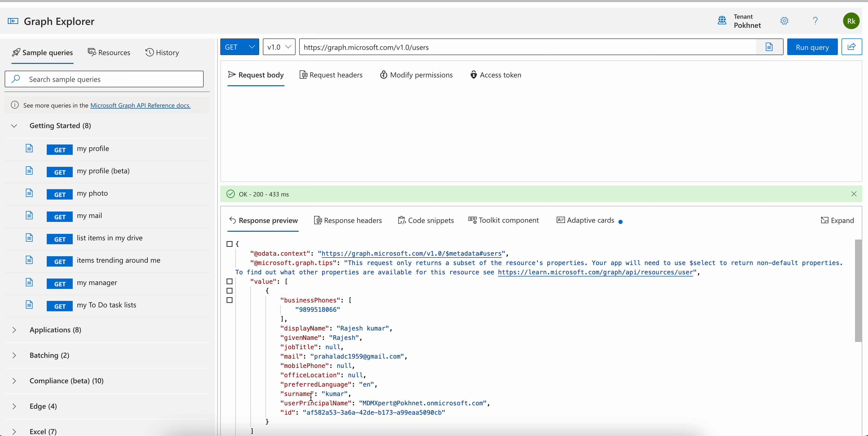
pyautogui.click(357, 221)
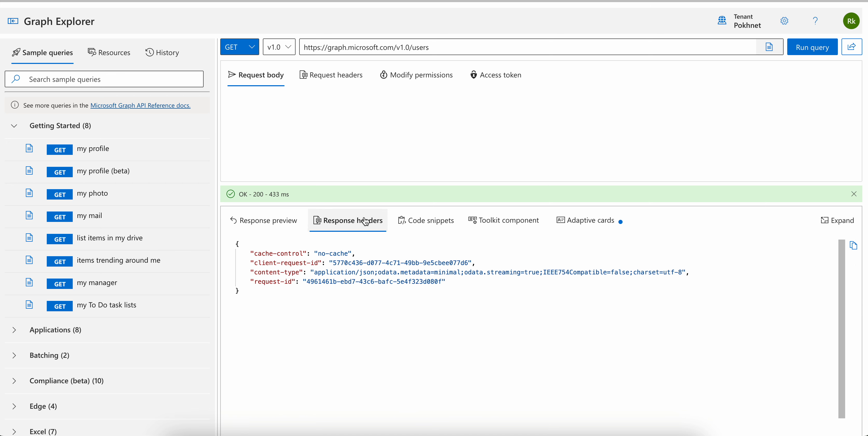
# View the query's code snippets in PowerShell, Python, PHP and JavaScript, examining the Get-MgUser command in the PowerShell version
pyautogui.click(422, 232)
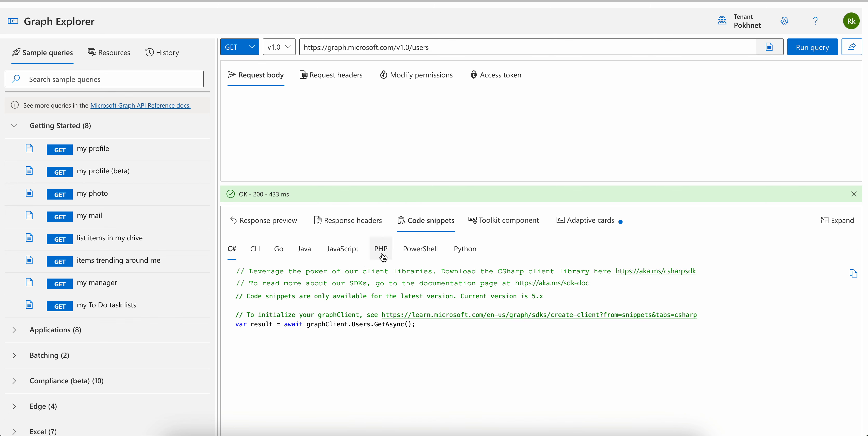
pyautogui.click(422, 249)
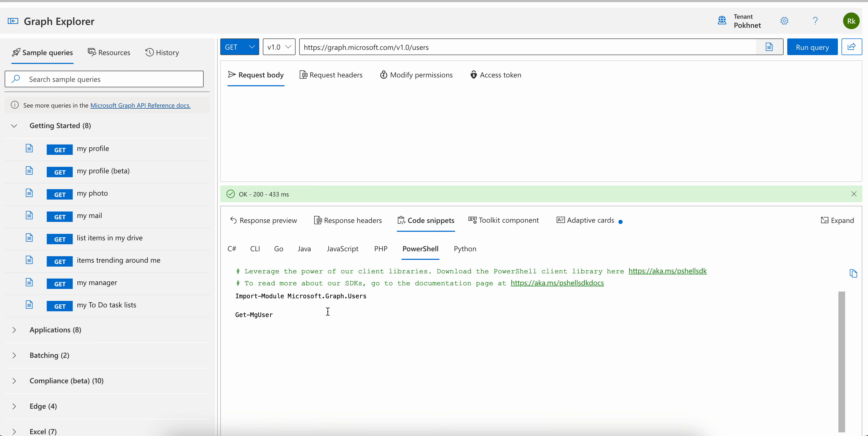
pyautogui.moveTo(289, 314); pyautogui.dragTo(236, 316)
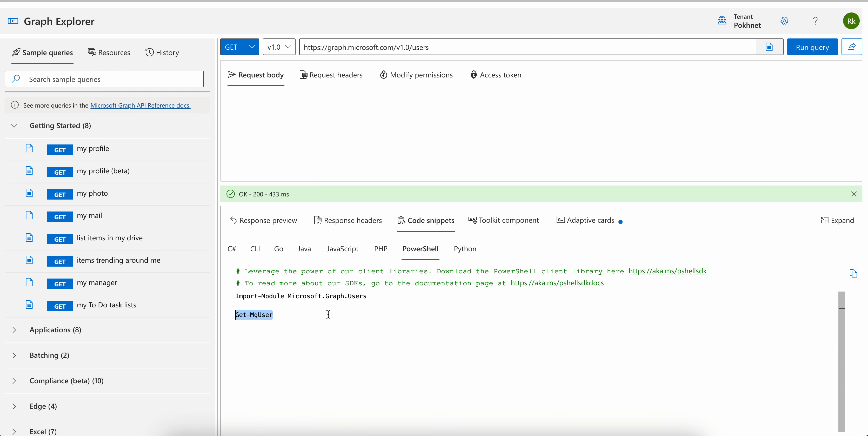
pyautogui.moveTo(303, 315); pyautogui.dragTo(222, 316)
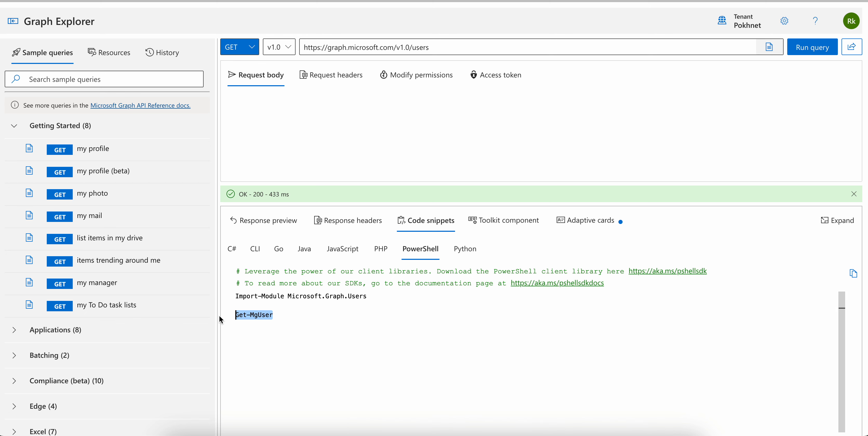
pyautogui.click(375, 308)
pyautogui.click(465, 249)
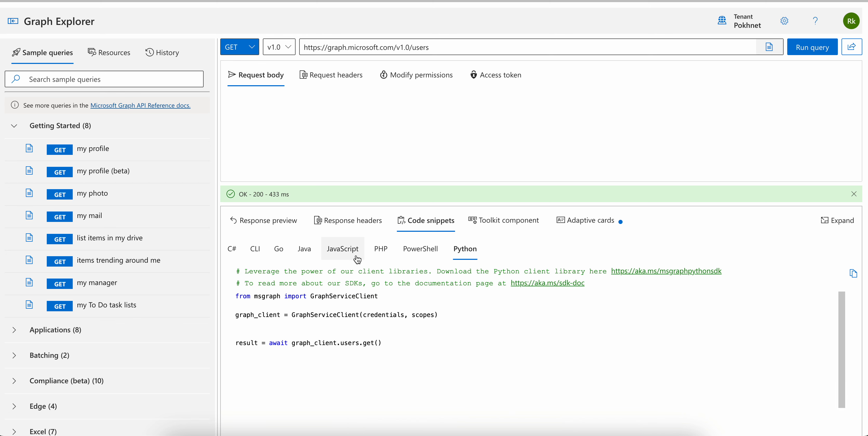
pyautogui.click(381, 250)
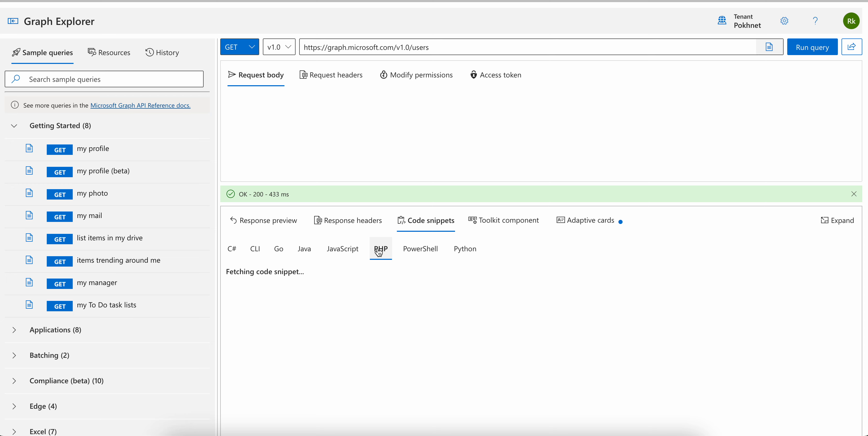
pyautogui.click(344, 250)
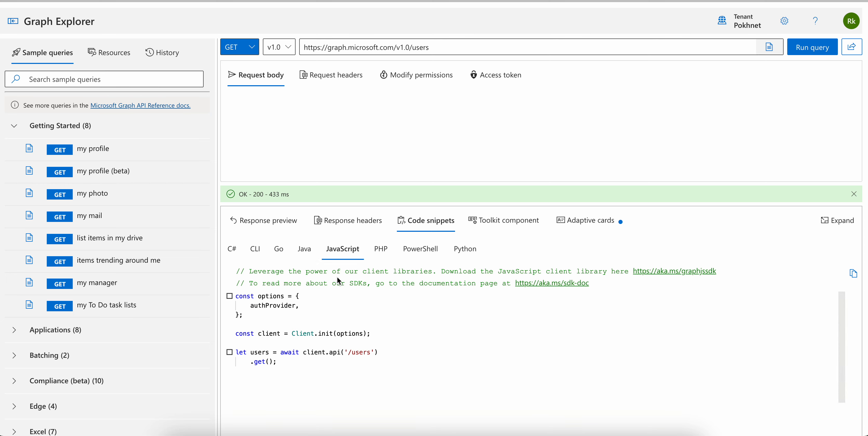
# Check the toolkit component and adaptive card for the response, and return to the response preview
pyautogui.click(489, 221)
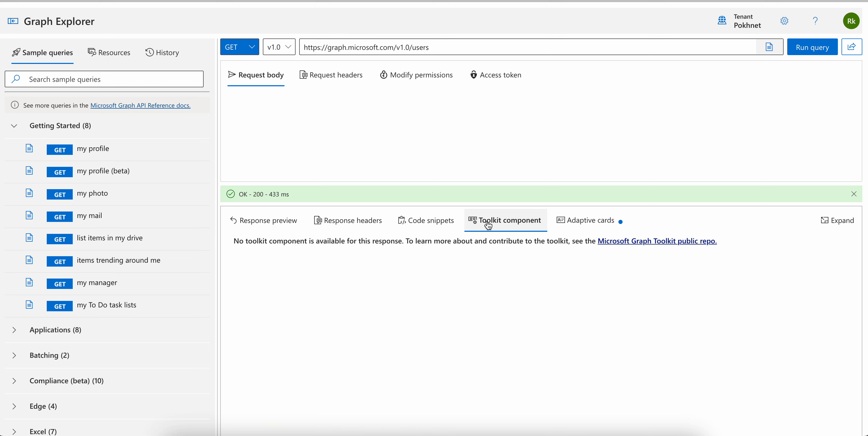
pyautogui.click(565, 223)
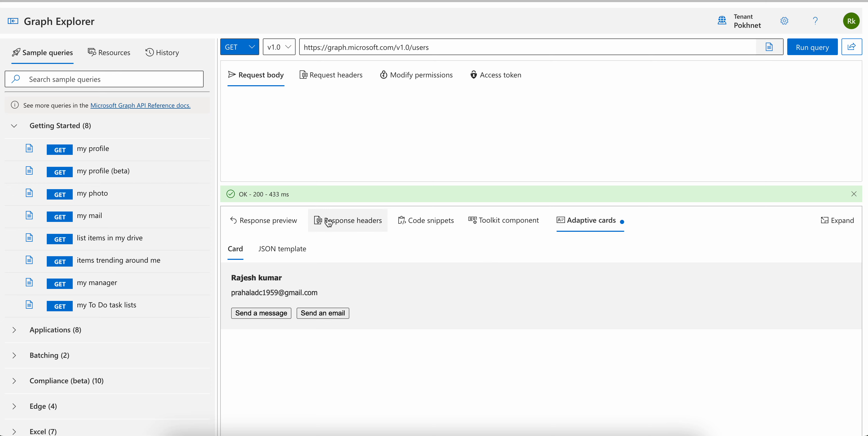
pyautogui.click(258, 220)
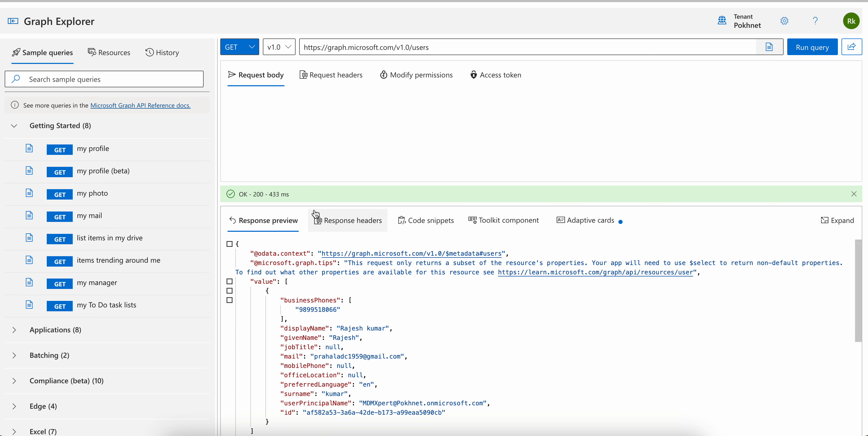
# Look through the sample query categories and switch the users query's API version to beta
pyautogui.scroll(-10, 152, 240)
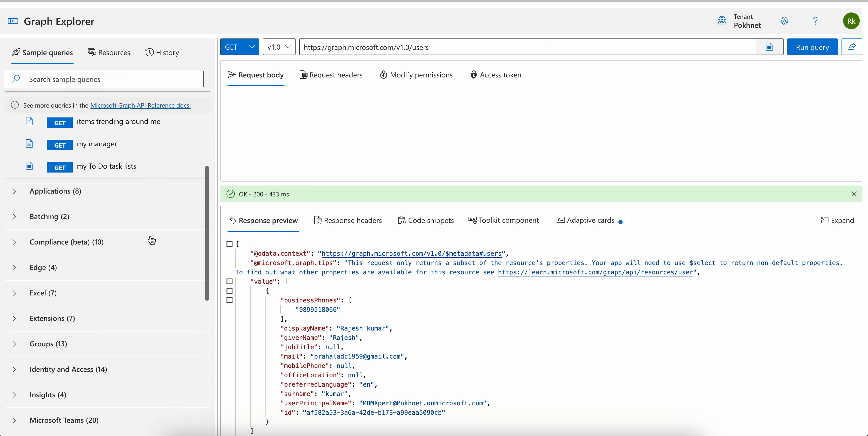
pyautogui.scroll(-7, 150, 235)
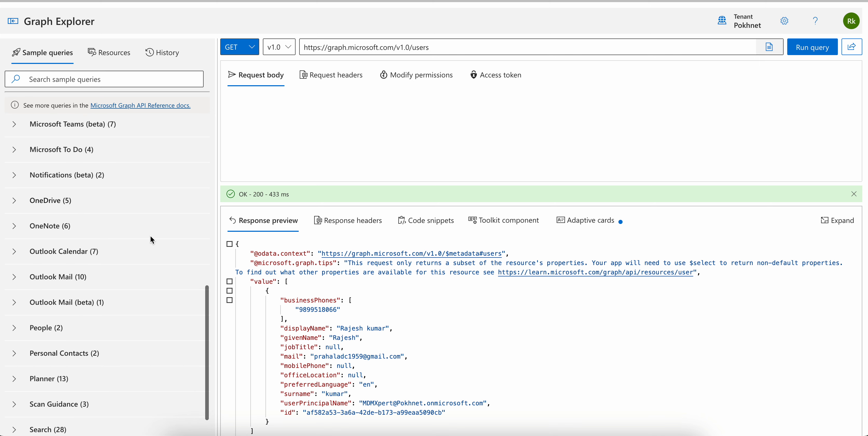
pyautogui.click(282, 50)
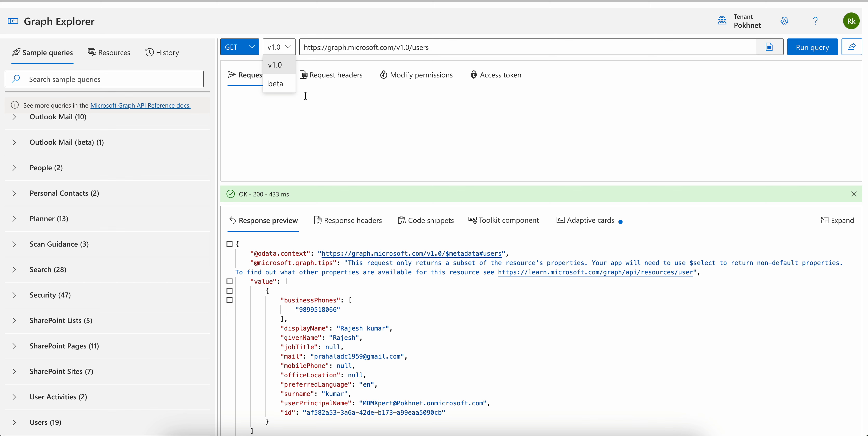
pyautogui.click(282, 85)
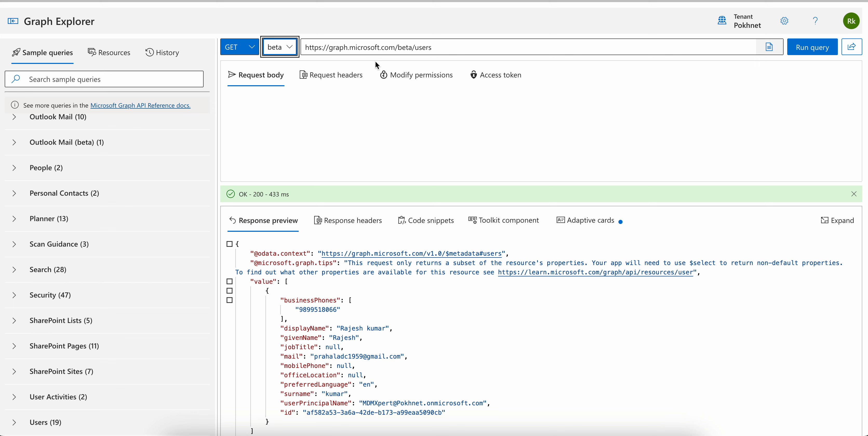
pyautogui.moveTo(398, 48); pyautogui.dragTo(411, 48)
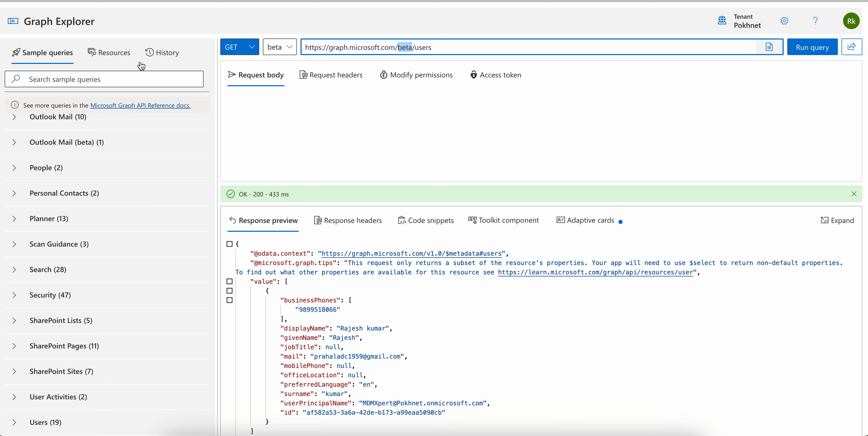
# Show the available API resources, switch them to beta and look through the list
pyautogui.click(118, 54)
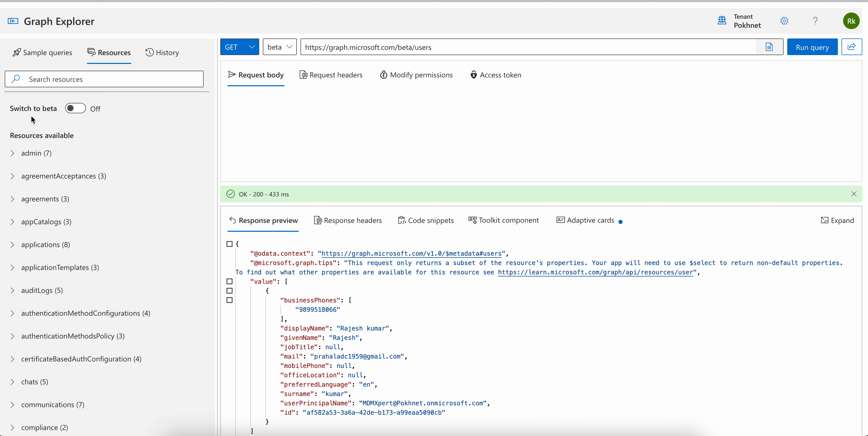
pyautogui.click(80, 111)
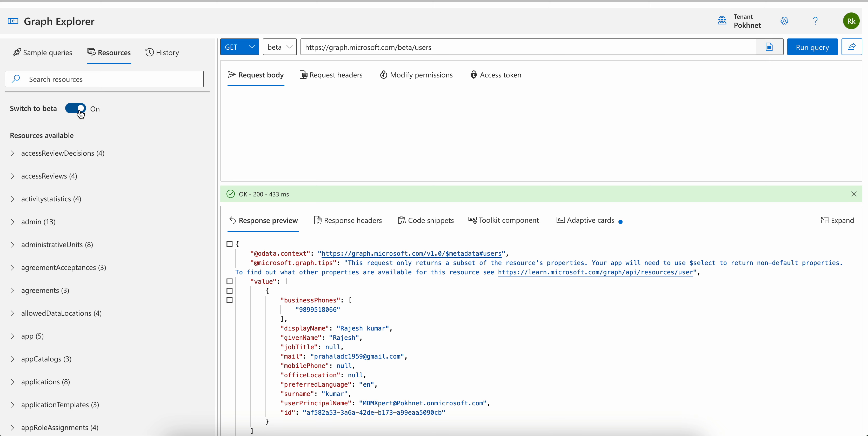
pyautogui.scroll(-10, 113, 262)
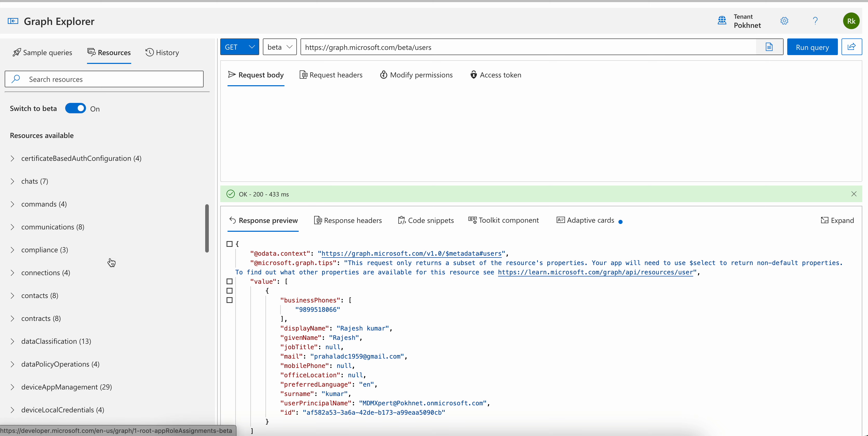
# Find the users entry in the beta resources list, expand it and select its GET method
pyautogui.scroll(-15, 112, 263)
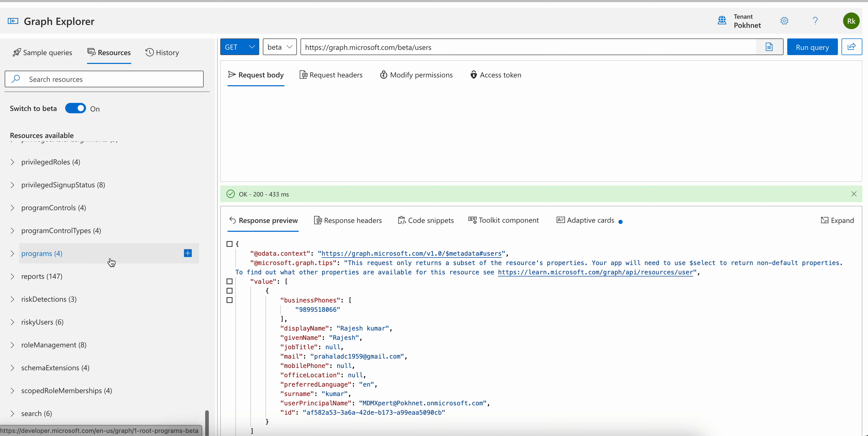
pyautogui.scroll(-12, 112, 262)
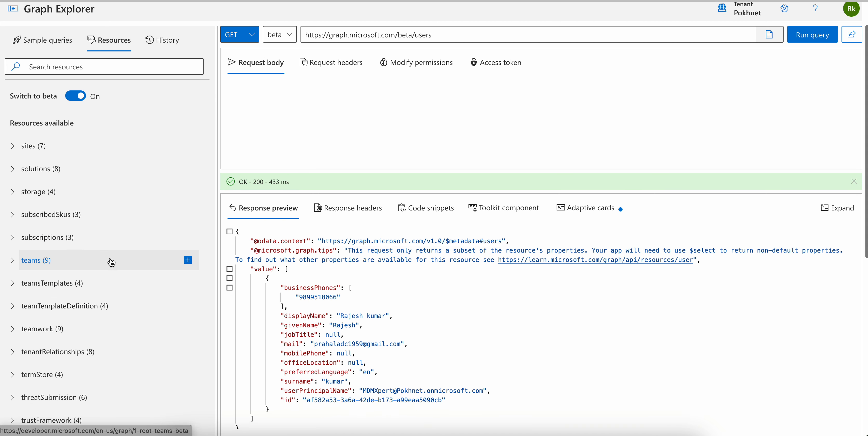
pyautogui.scroll(-5, 112, 262)
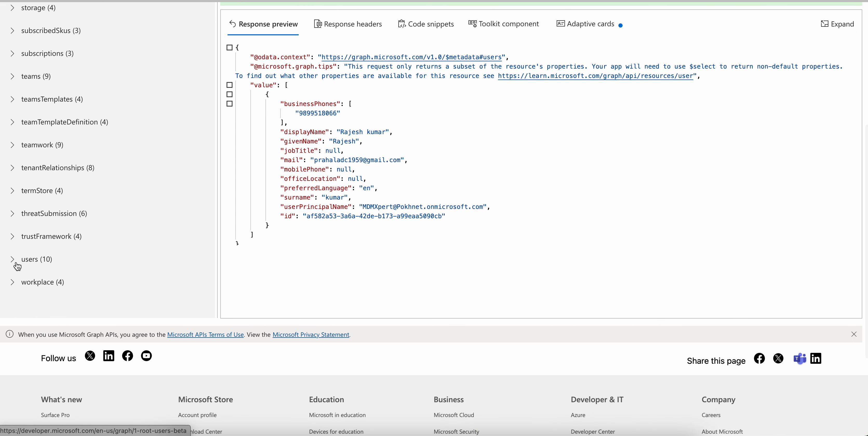
pyautogui.click(17, 266)
pyautogui.scroll(-3, 50, 219)
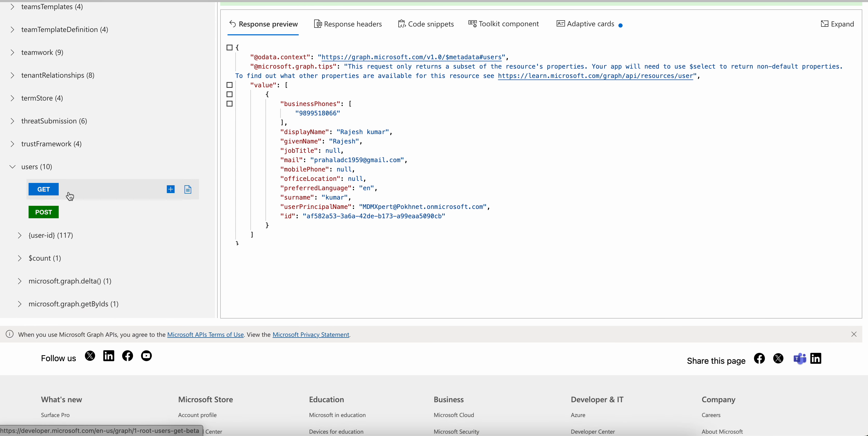
pyautogui.click(70, 196)
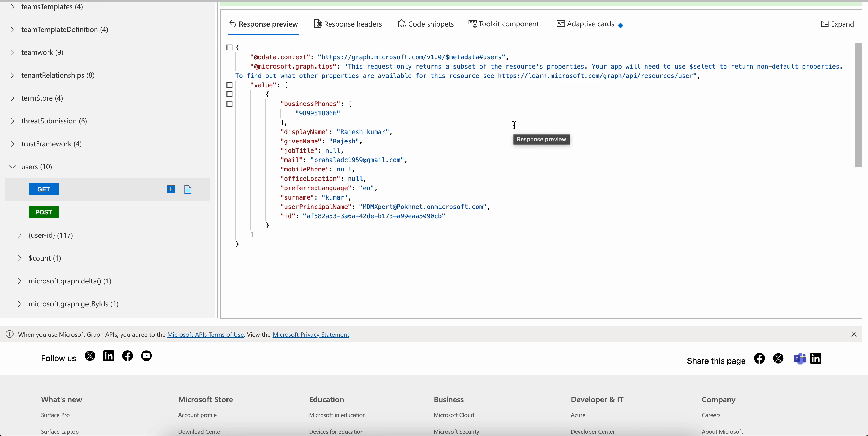
# Look back through the beta resources and examine the user properties in the response preview, starting from displayName
pyautogui.scroll(10, 202, 130)
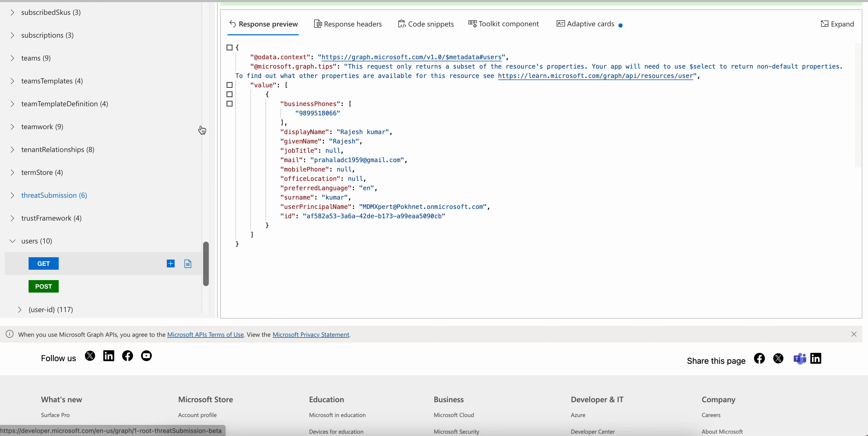
pyautogui.scroll(2, 202, 130)
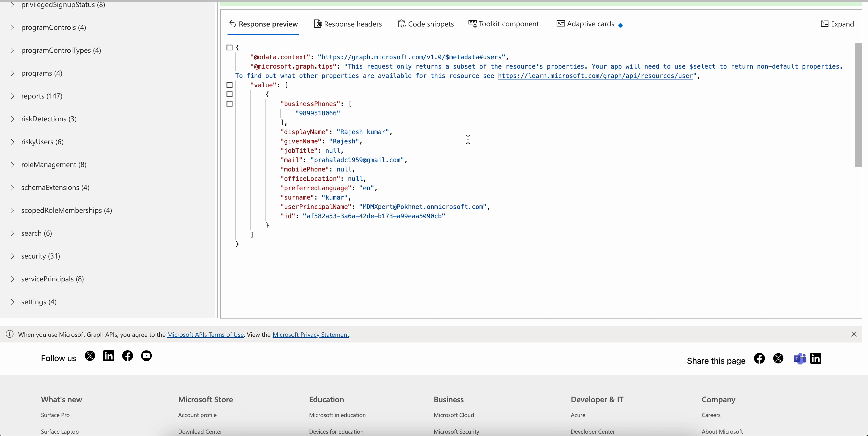
pyautogui.moveTo(277, 134); pyautogui.dragTo(281, 241)
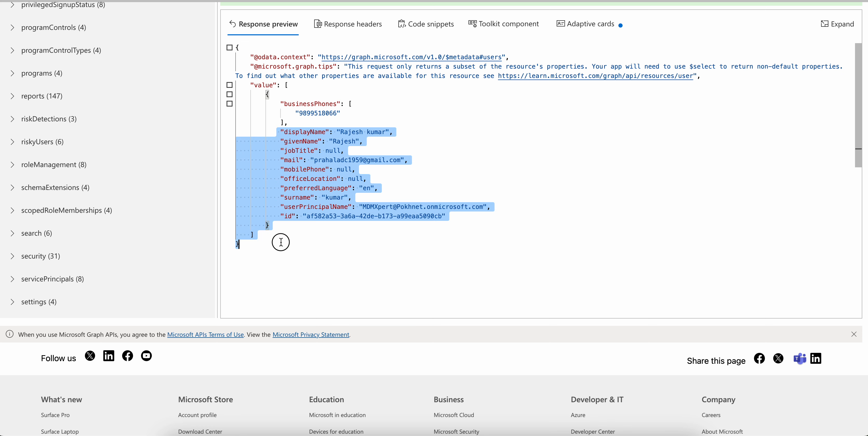
pyautogui.click(360, 167)
pyautogui.click(196, 123)
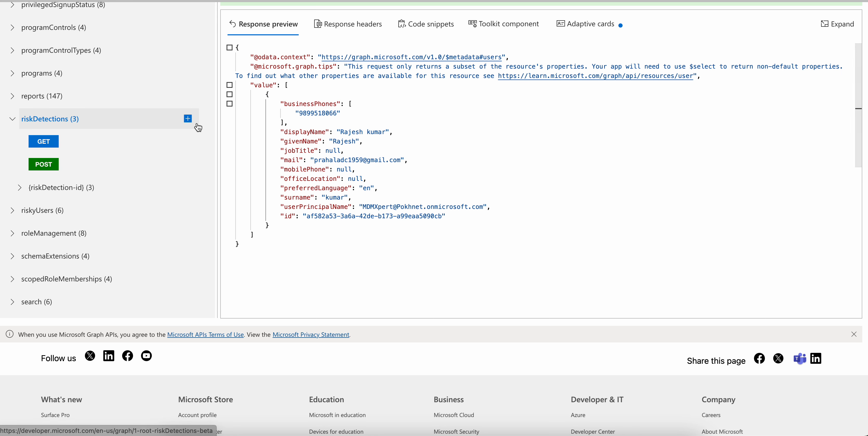
pyautogui.scroll(15, 110, 168)
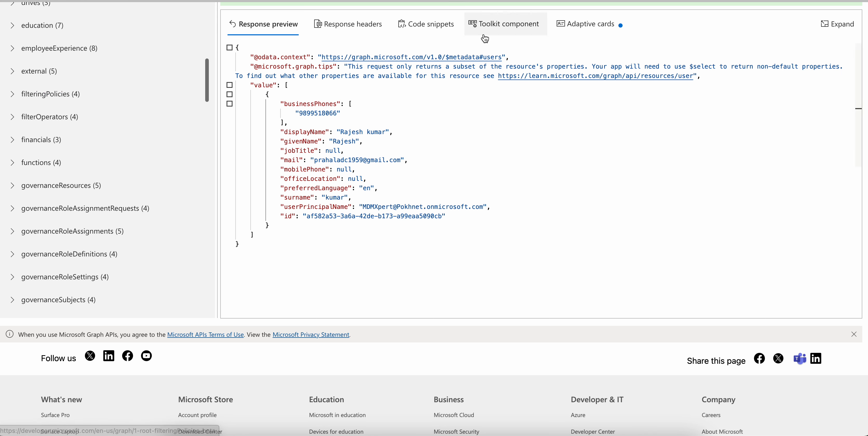
# View the response preview in its expanded window, close it and dismiss the Microsoft APIs terms notice
pyautogui.click(837, 24)
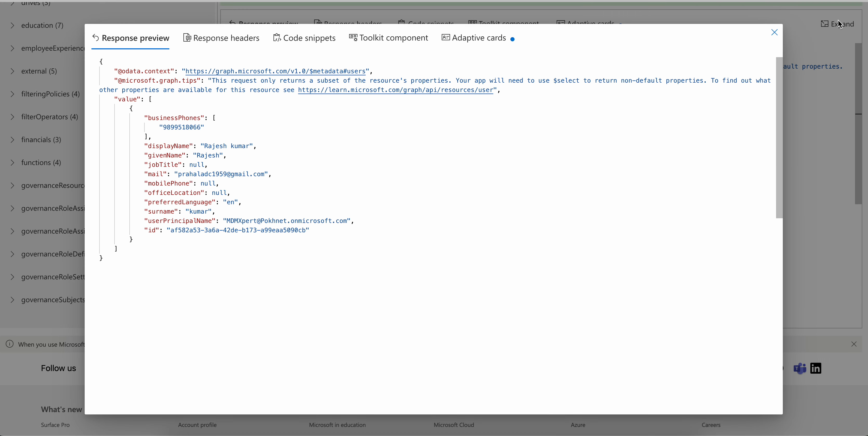
pyautogui.click(774, 33)
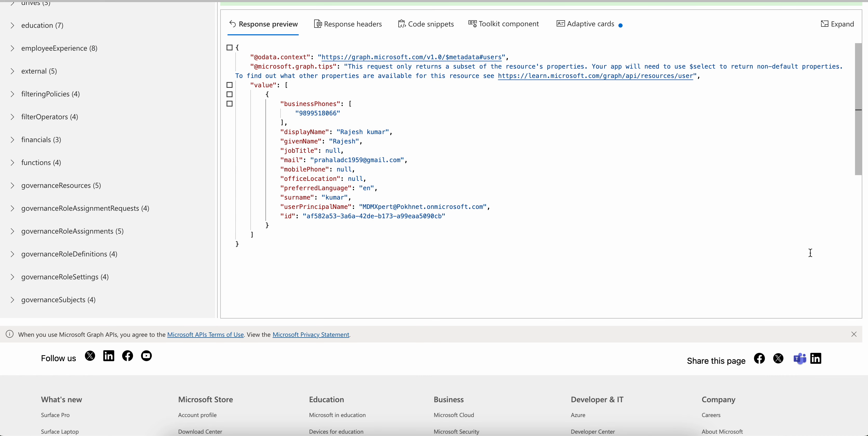
pyautogui.click(854, 334)
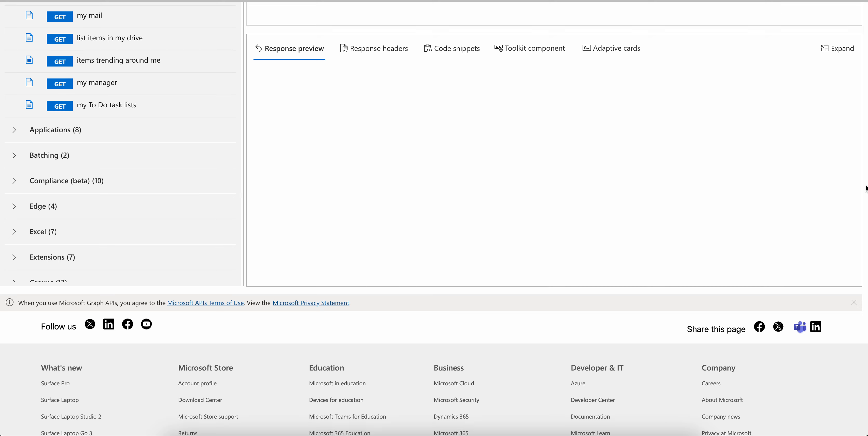
# Run the v1.0 /me query and enlarge the response area
pyautogui.scroll(6, 866, 188)
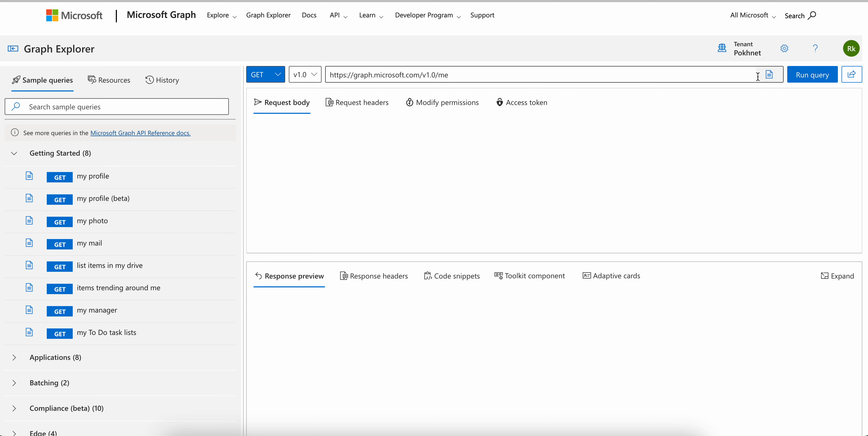
pyautogui.click(801, 75)
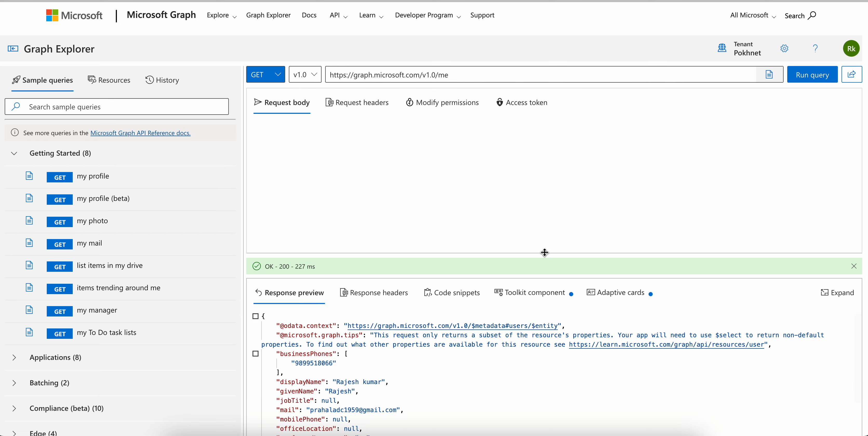
pyautogui.moveTo(546, 247); pyautogui.dragTo(546, 137)
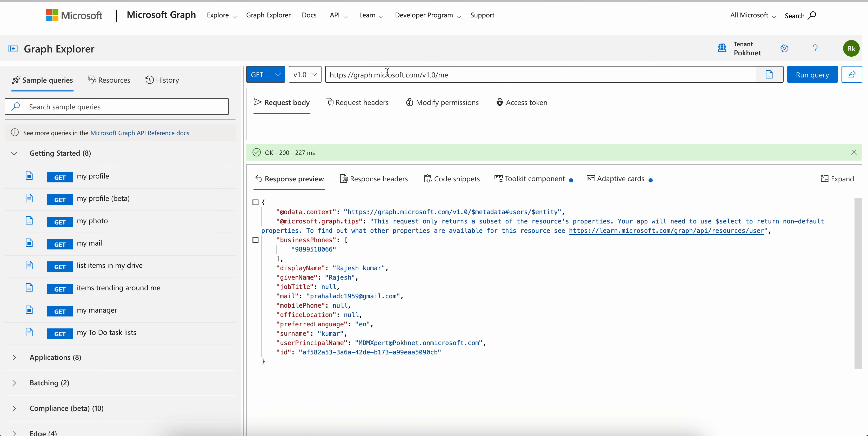
# Run the /me query against the beta version and examine the returned properties, including city, to the end of the response
pyautogui.click(305, 75)
pyautogui.click(310, 110)
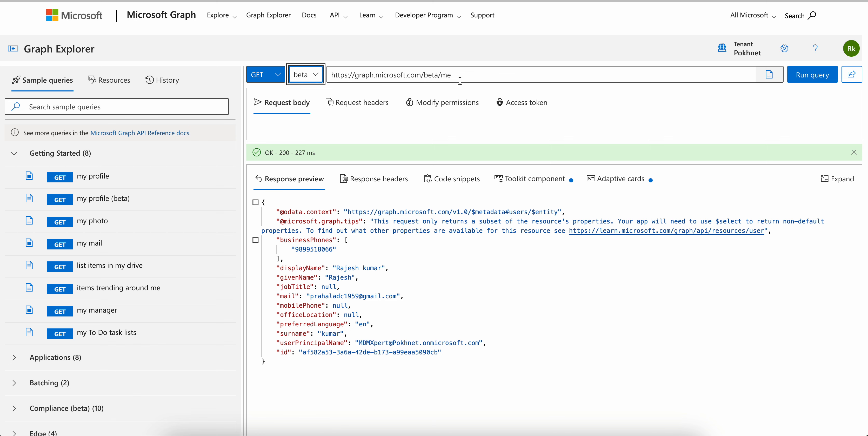
pyautogui.click(809, 75)
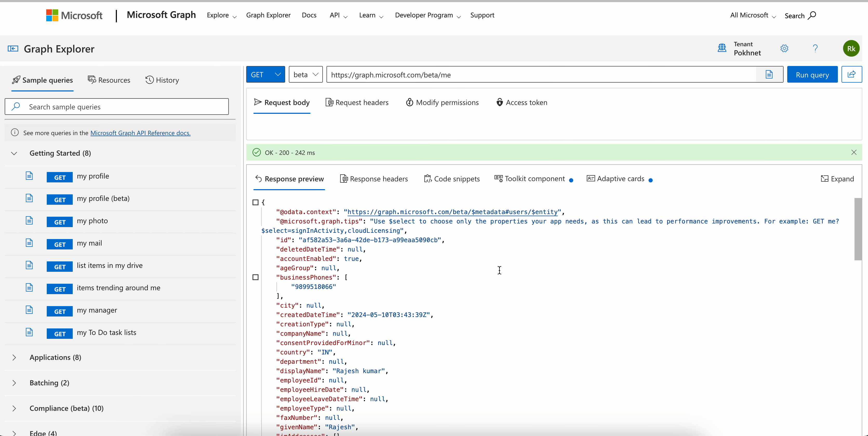
pyautogui.moveTo(305, 306); pyautogui.dragTo(325, 306)
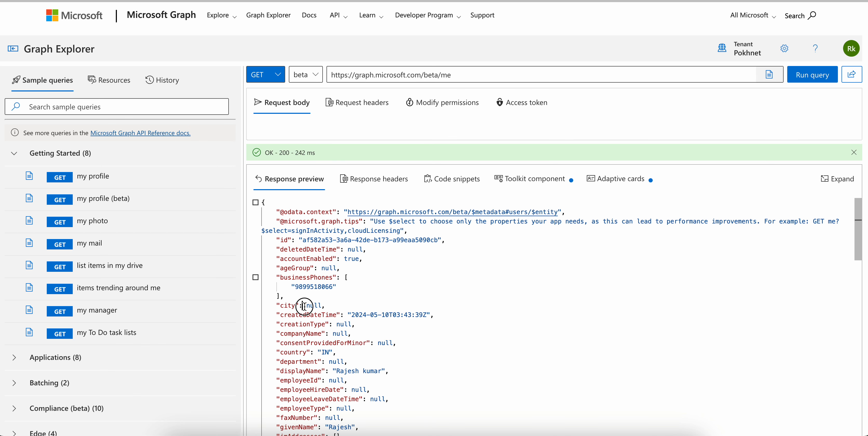
pyautogui.scroll(-2, 415, 306)
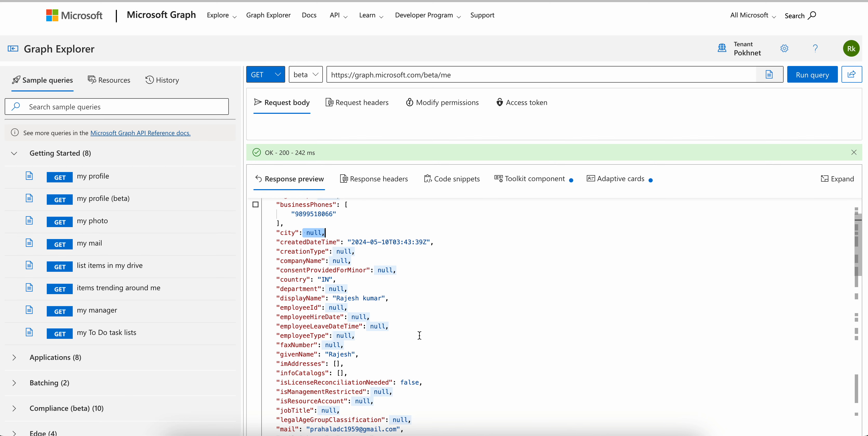
pyautogui.scroll(-20, 419, 335)
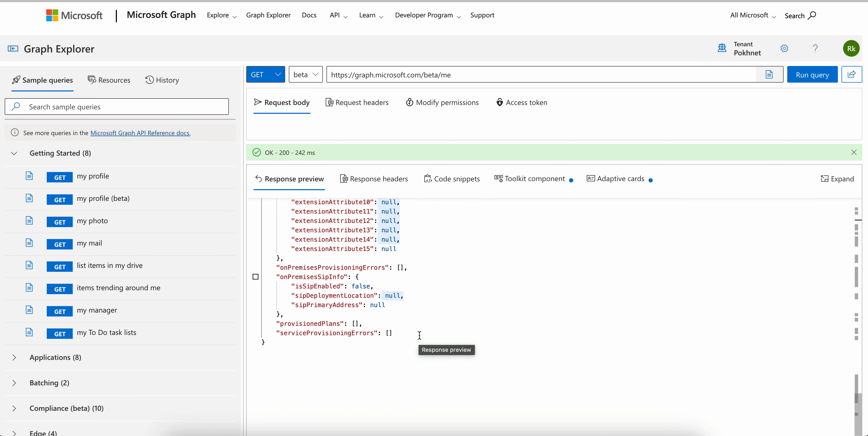
pyautogui.scroll(-2, 420, 335)
pyautogui.moveTo(440, 75); pyautogui.dragTo(460, 75)
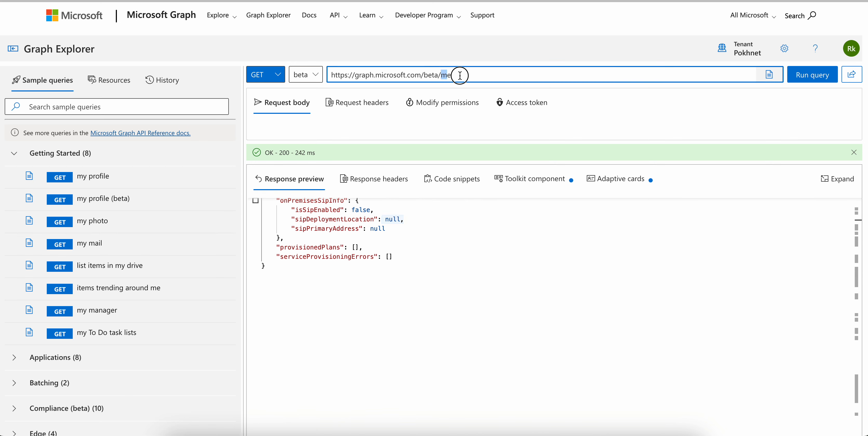
pyautogui.press('BackSpace')
pyautogui.write('user')
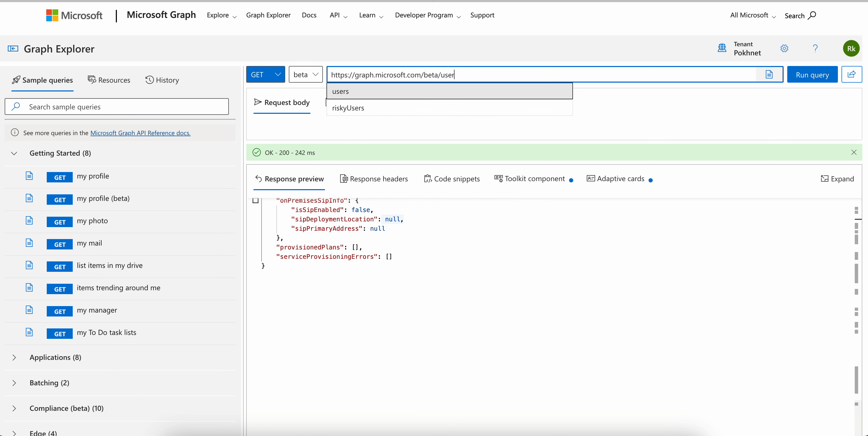
pyautogui.write('s')
pyautogui.click(467, 88)
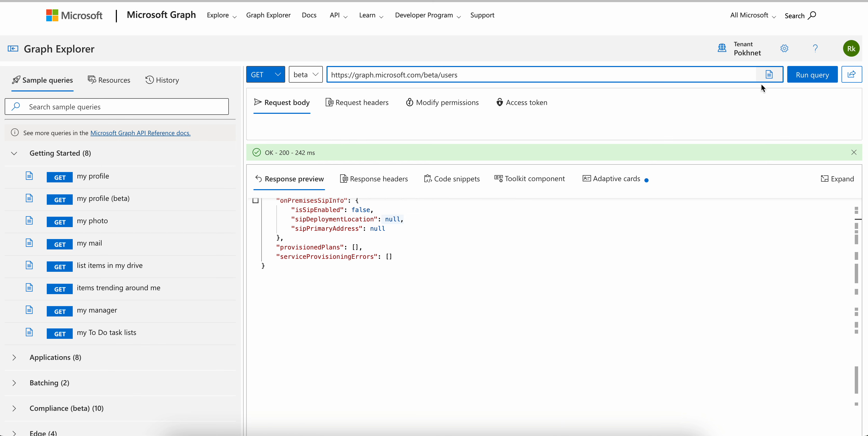
pyautogui.click(801, 76)
# Examine the beta users response, including its identities, state, address and userType properties, and return to its beginning
pyautogui.scroll(-15, 482, 261)
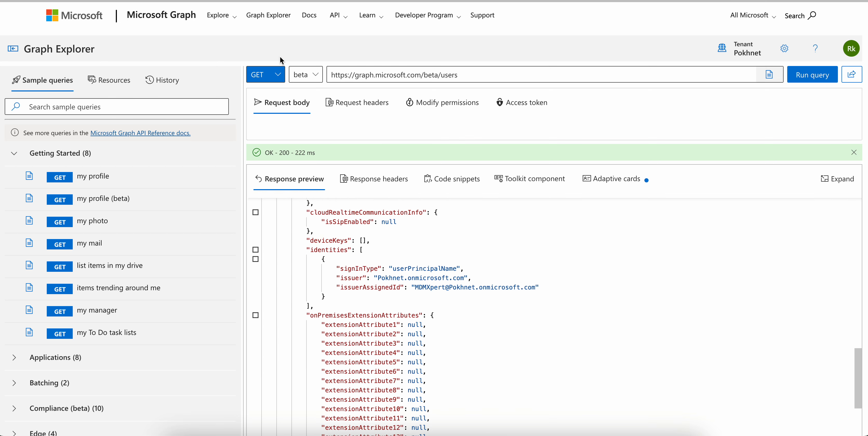
pyautogui.scroll(-1, 496, 268)
pyautogui.scroll(5, 497, 268)
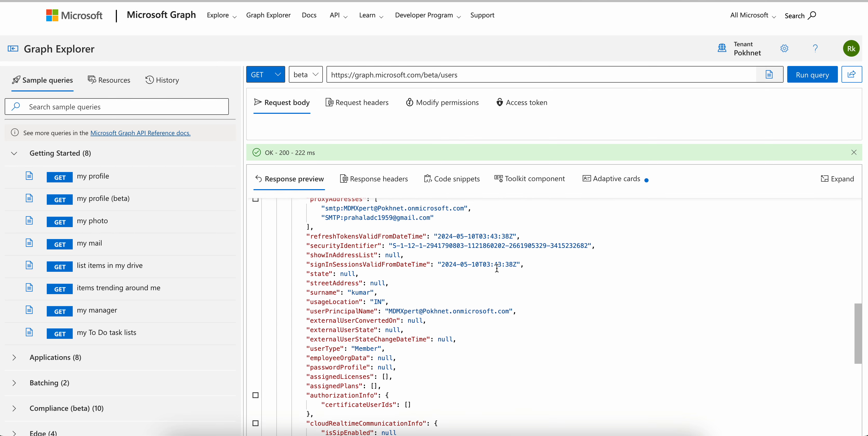
pyautogui.moveTo(313, 276); pyautogui.dragTo(386, 308)
pyautogui.click(389, 344)
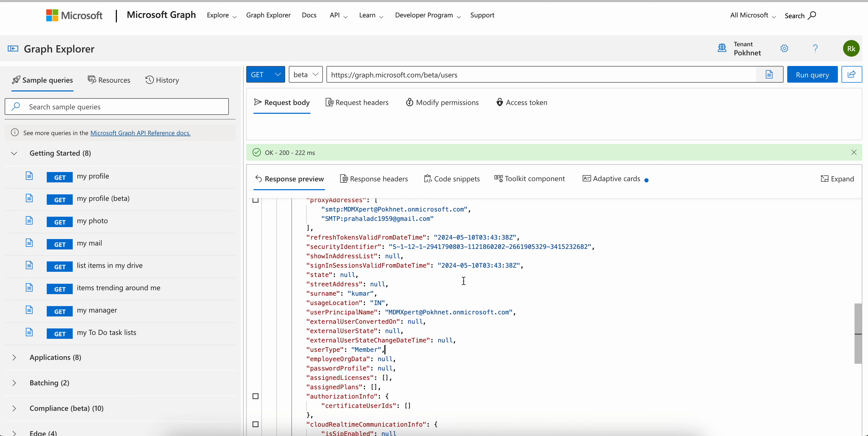
pyautogui.scroll(10, 462, 280)
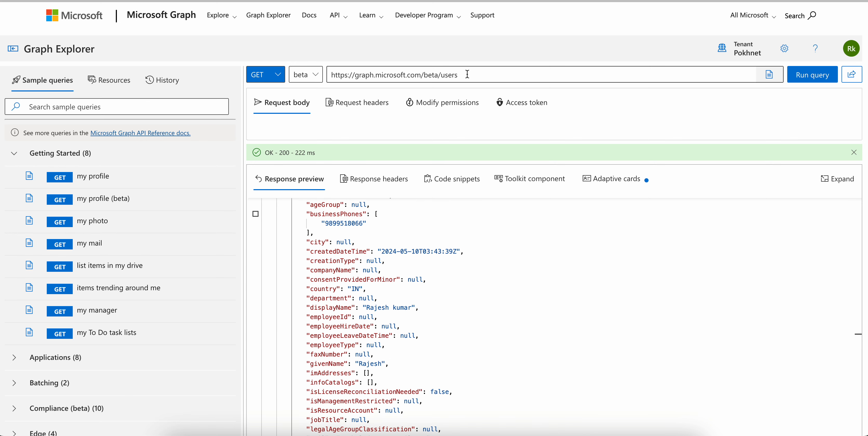
pyautogui.scroll(3, 453, 202)
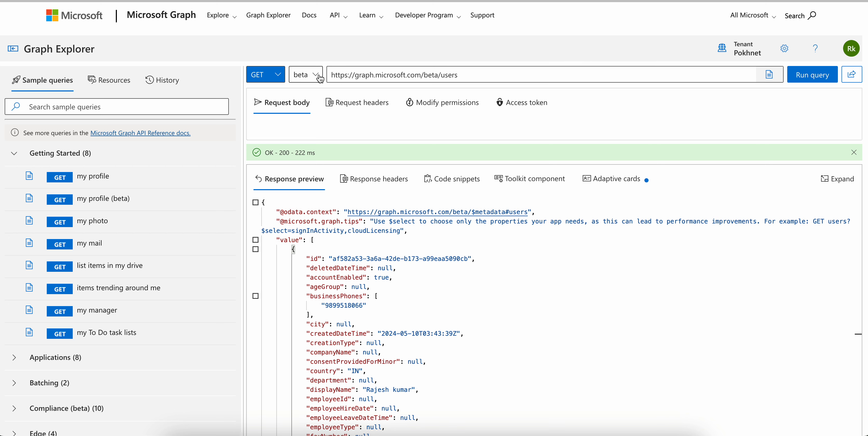
pyautogui.click(310, 75)
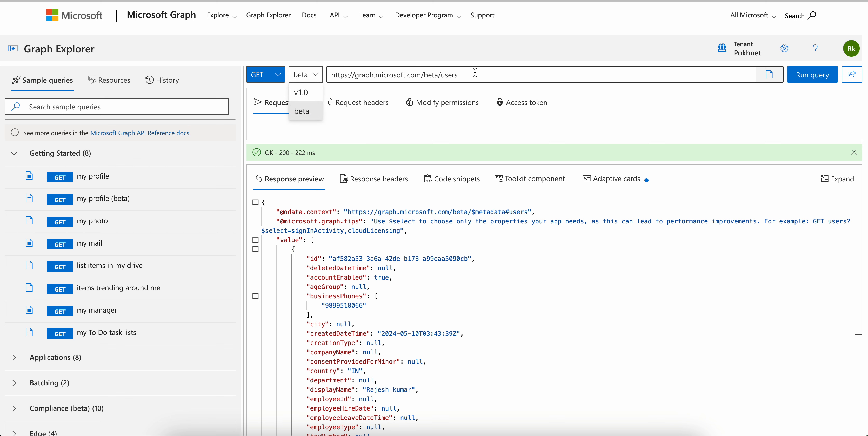
pyautogui.click(460, 75)
pyautogui.doubleClick(444, 76)
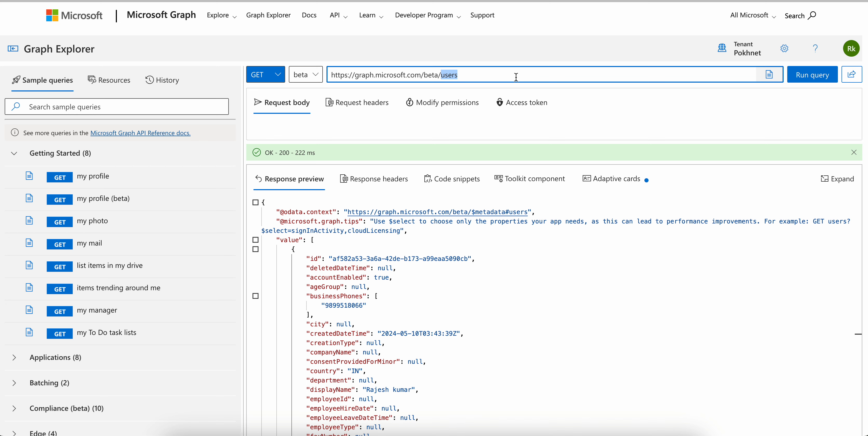
pyautogui.press('BackSpace')
pyautogui.write('ma')
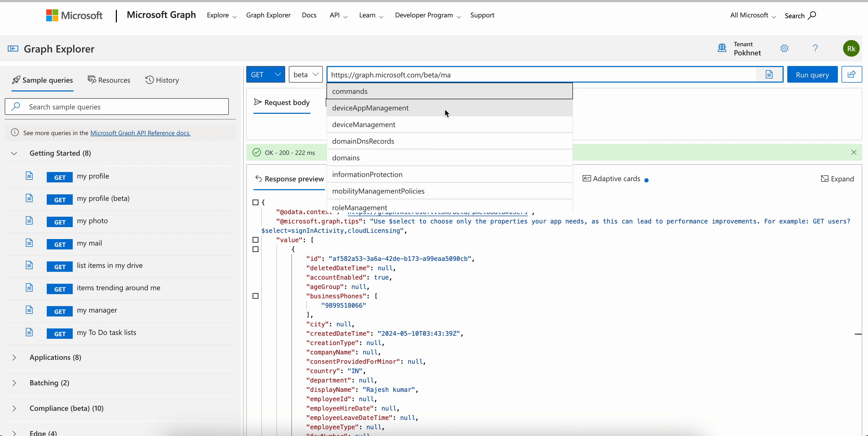
pyautogui.write('na')
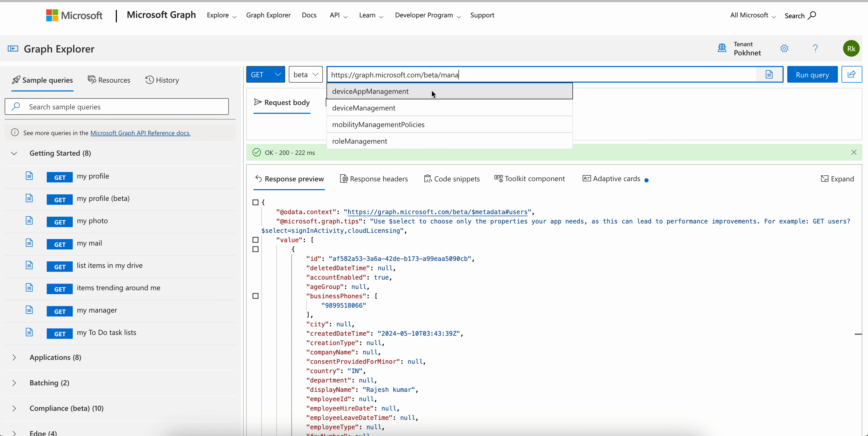
pyautogui.click(404, 107)
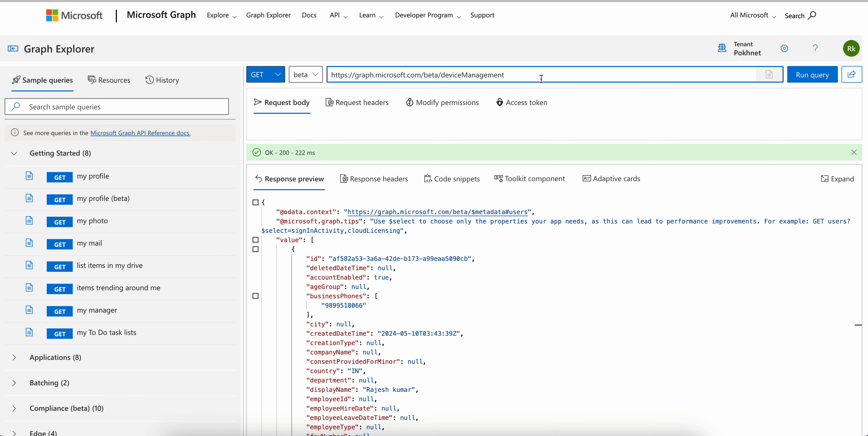
pyautogui.write('/')
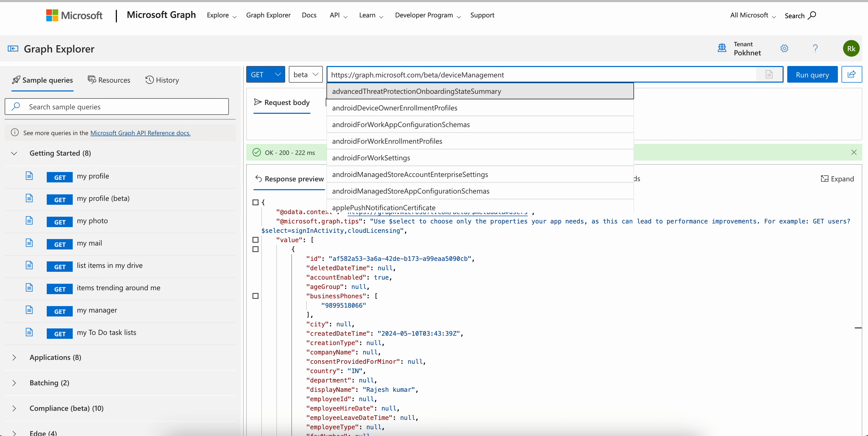
pyautogui.write('?&')
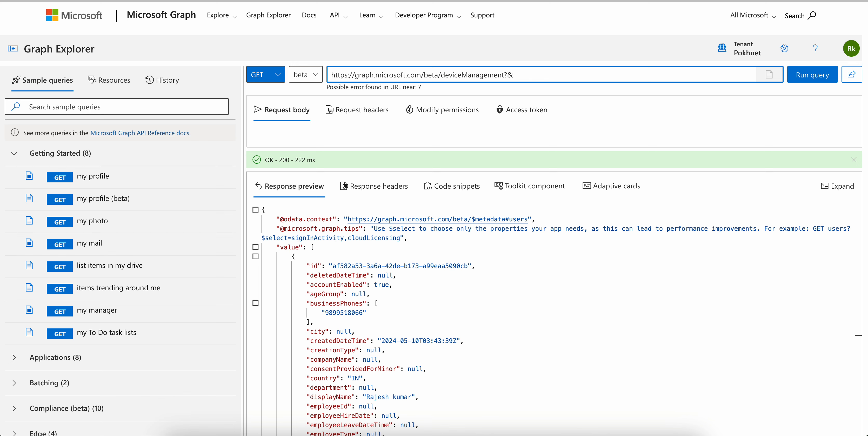
pyautogui.press('BackSpace')
pyautogui.press('BackSpace')
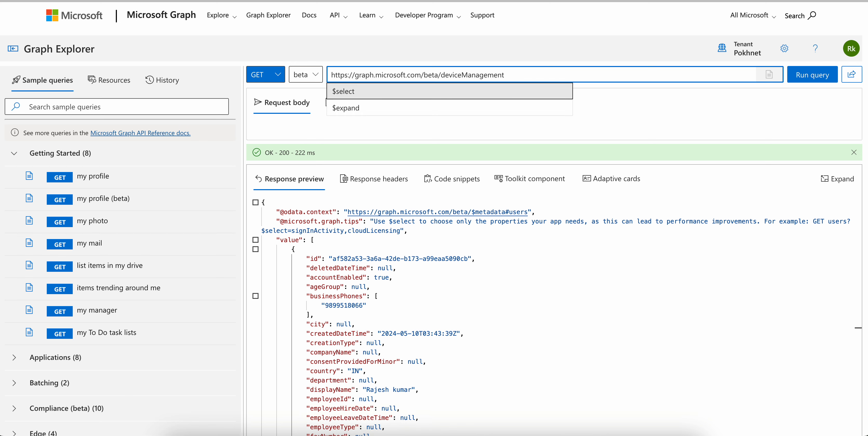
pyautogui.click(512, 90)
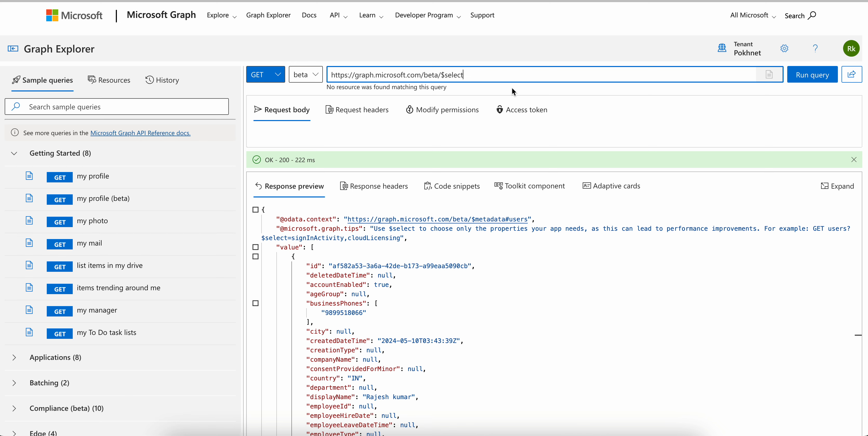
pyautogui.write('=')
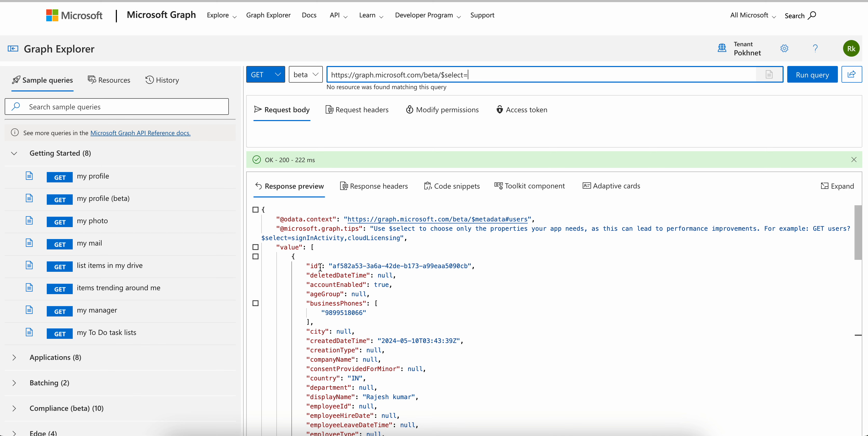
# Copy the displayName property name from the users response into the $select option, followed by a comma
pyautogui.scroll(-2, 340, 323)
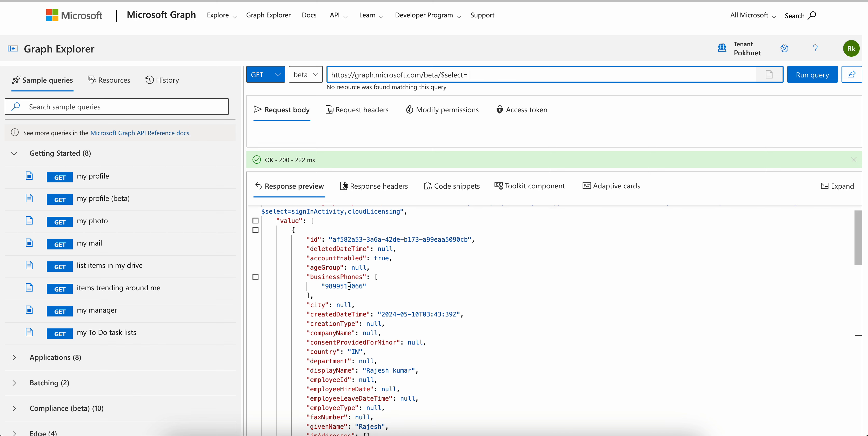
pyautogui.click(362, 278)
pyautogui.moveTo(363, 277); pyautogui.dragTo(312, 278)
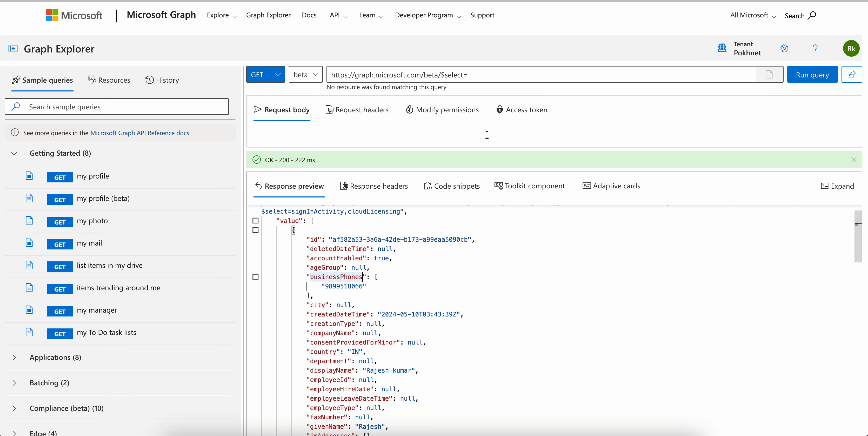
pyautogui.moveTo(352, 370); pyautogui.dragTo(310, 370)
pyautogui.hotkey('ctrl', 'c')
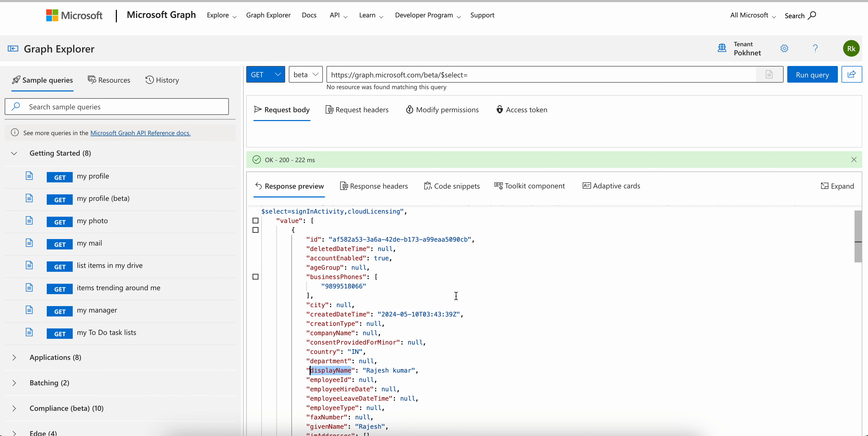
pyautogui.click(504, 75)
pyautogui.hotkey('ctrl', 'v')
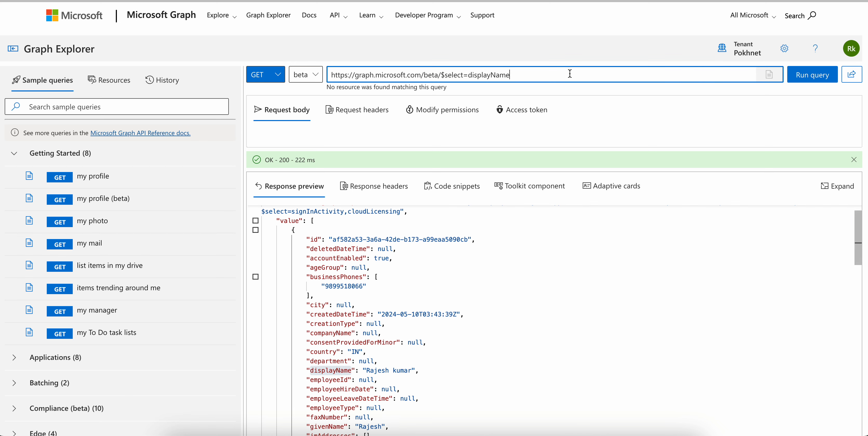
pyautogui.write(',')
# Copy the mail property line from the users response to the end of the $select list in the request URL
pyautogui.scroll(-3, 347, 337)
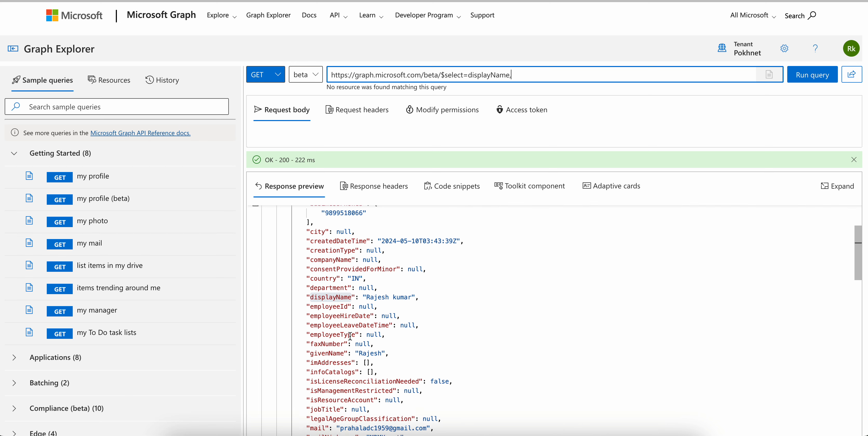
pyautogui.scroll(-4, 383, 358)
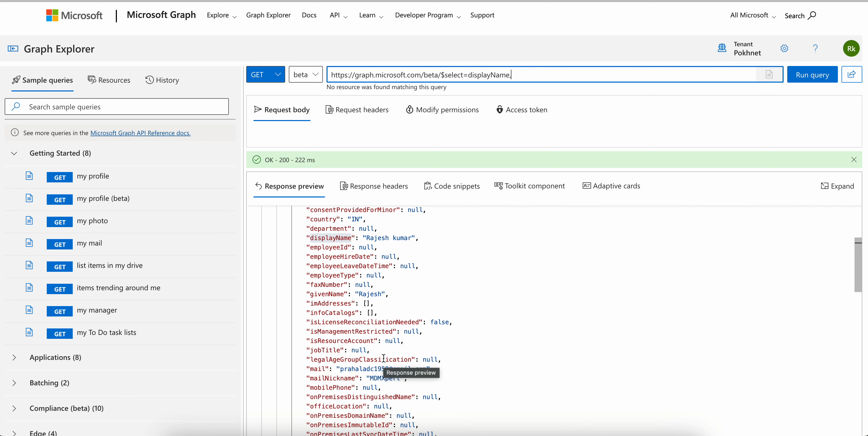
pyautogui.scroll(-3, 383, 358)
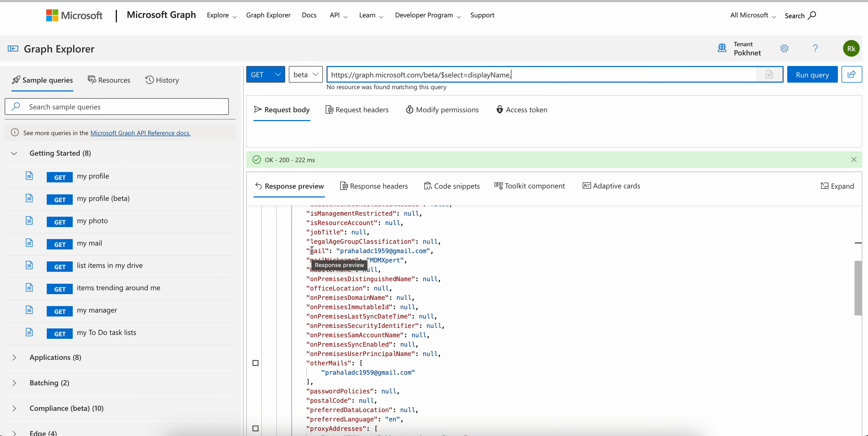
pyautogui.click(319, 251)
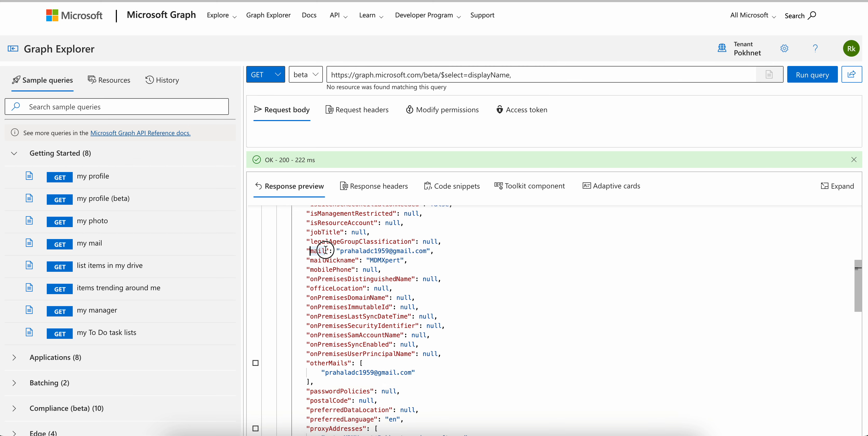
pyautogui.click(526, 78)
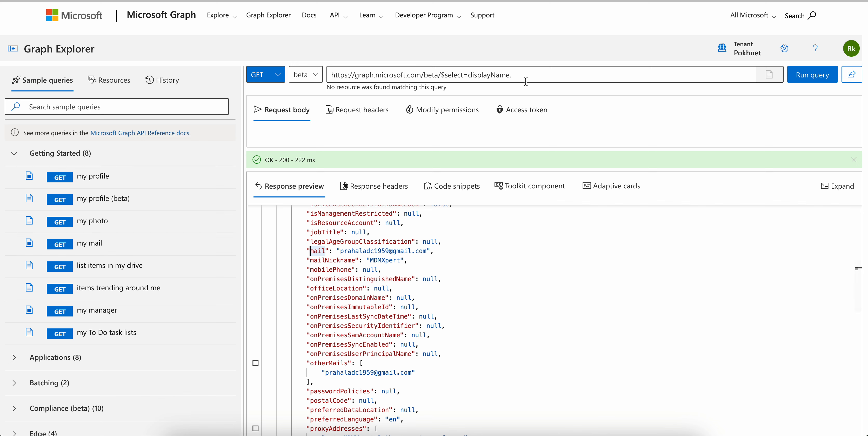
pyautogui.hotkey('ctrl', 'v')
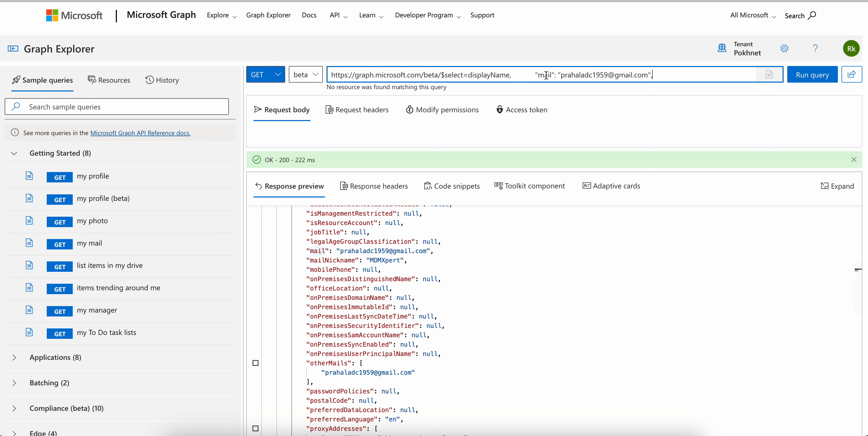
# Remove the extra spaces, quotation marks and e-mail value from the pasted text so the request URL ends in $select=displayName,mail
pyautogui.click(539, 73)
pyautogui.press('BackSpace')
pyautogui.press('BackSpace')
pyautogui.press('BackSpace')
pyautogui.press('BackSpace')
pyautogui.press('BackSpace')
pyautogui.press('BackSpace')
pyautogui.press('BackSpace')
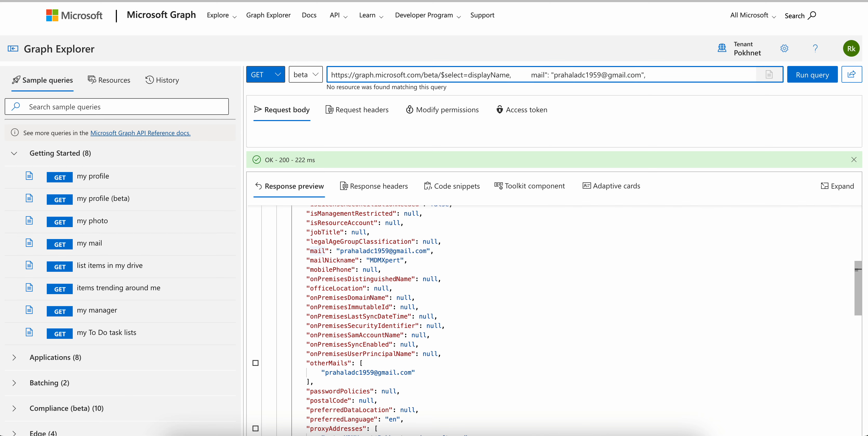
pyautogui.press('BackSpace')
pyautogui.press('BackSpace')
pyautogui.press('BackSpace')
pyautogui.press('BackSpace')
pyautogui.press('BackSpace')
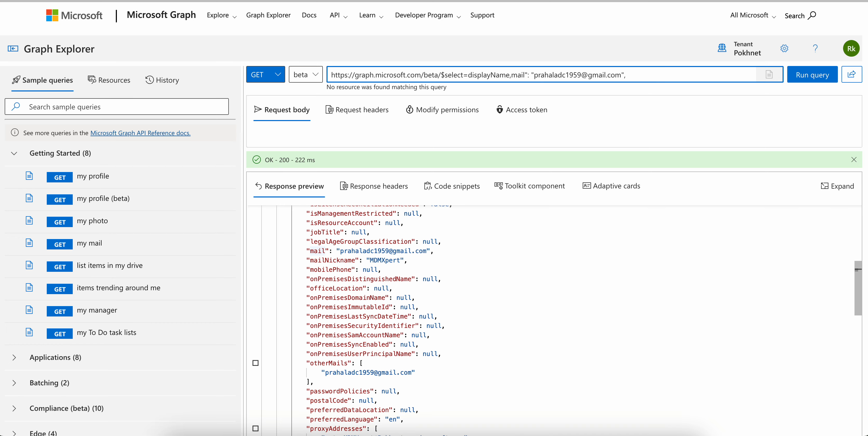
pyautogui.moveTo(528, 73); pyautogui.dragTo(636, 71)
pyautogui.press('BackSpace')
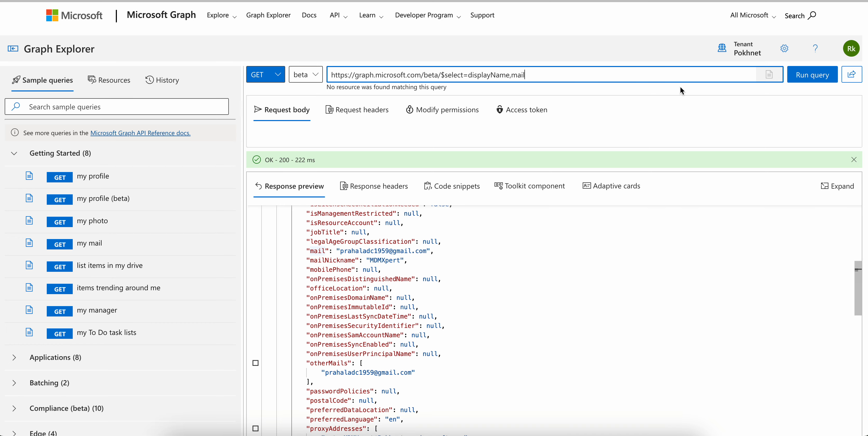
# Try running the query with /$select=displayName,mail, $select=displayName,mail and ?$select=displayName,mail directly after beta
pyautogui.click(807, 75)
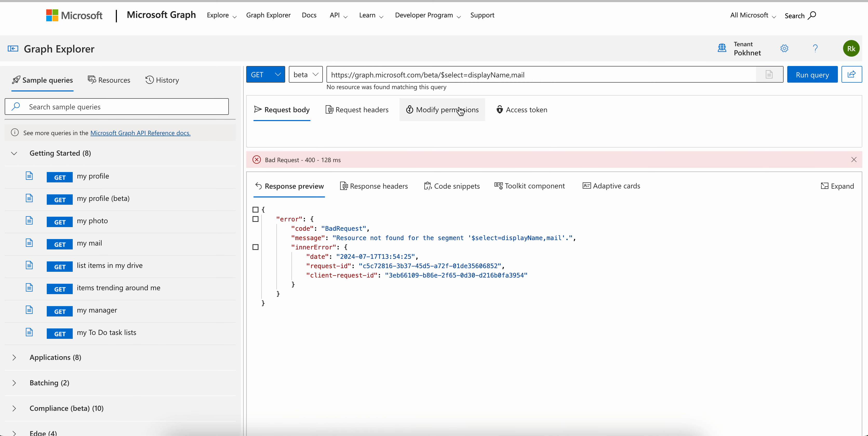
pyautogui.click(442, 76)
pyautogui.press('BackSpace')
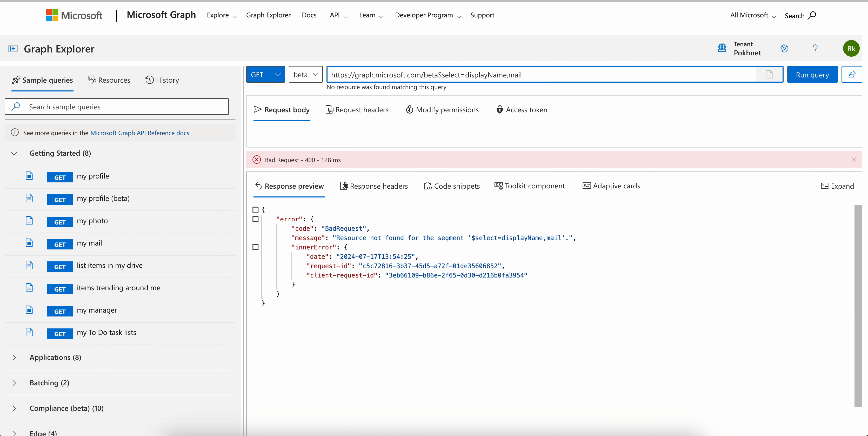
pyautogui.click(801, 83)
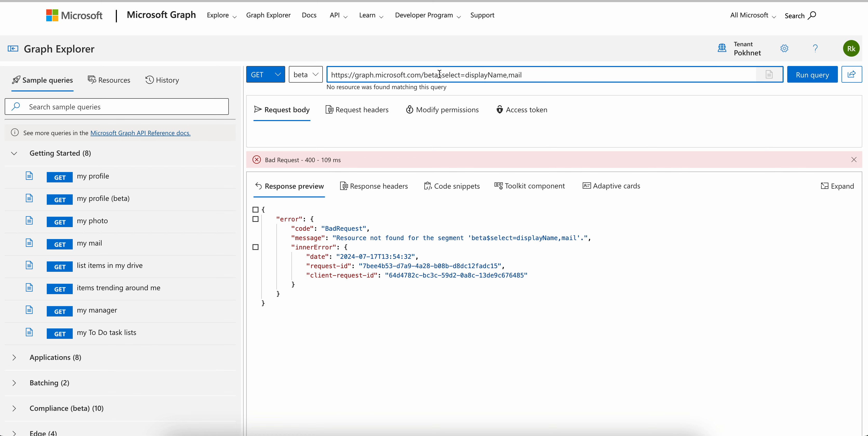
pyautogui.write('?')
pyautogui.click(793, 81)
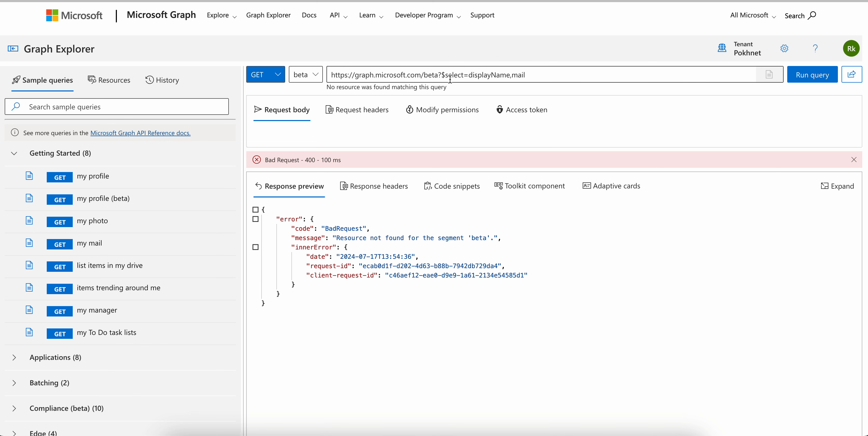
# Replace the question mark before $select with /users in the request URL and try running the query
pyautogui.click(444, 74)
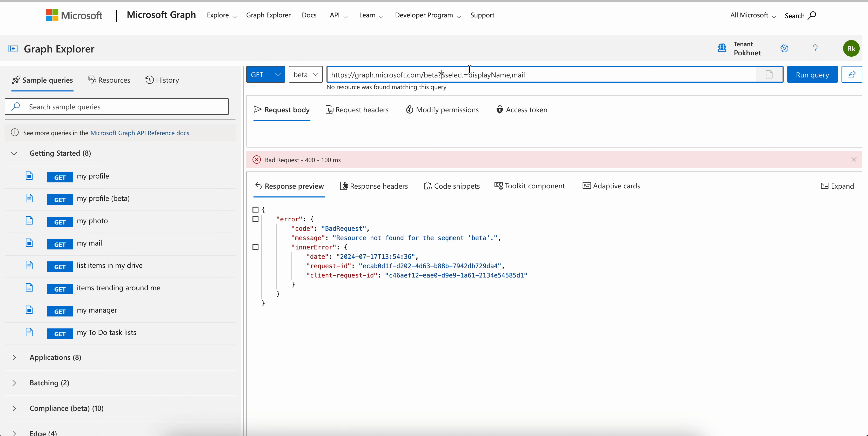
pyautogui.press('BackSpace')
pyautogui.write('/user')
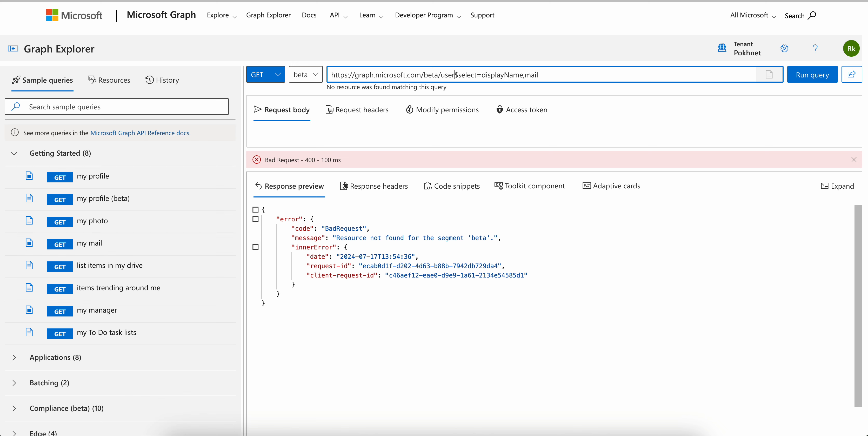
pyautogui.write('s')
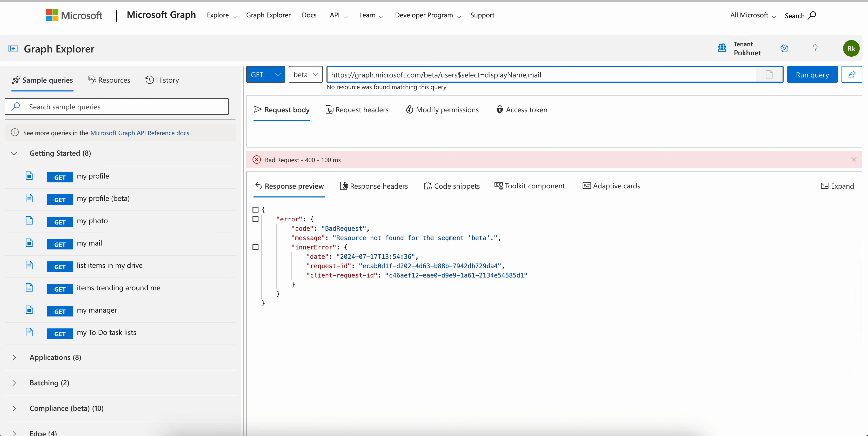
pyautogui.click(812, 75)
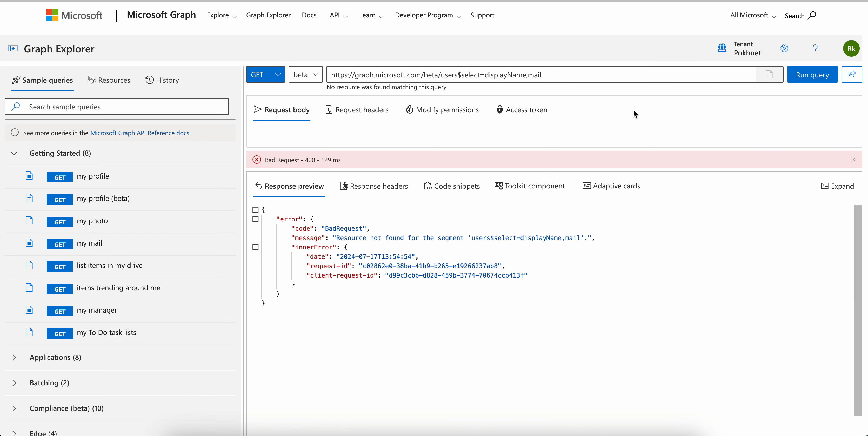
pyautogui.click(460, 74)
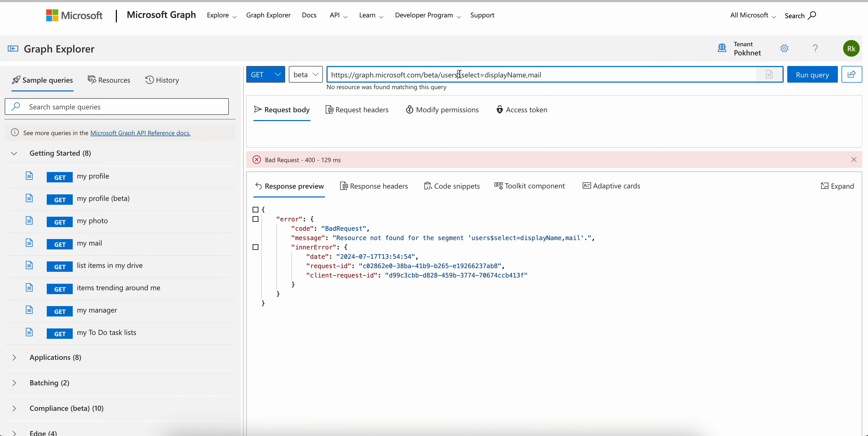
pyautogui.write('?')
pyautogui.click(796, 80)
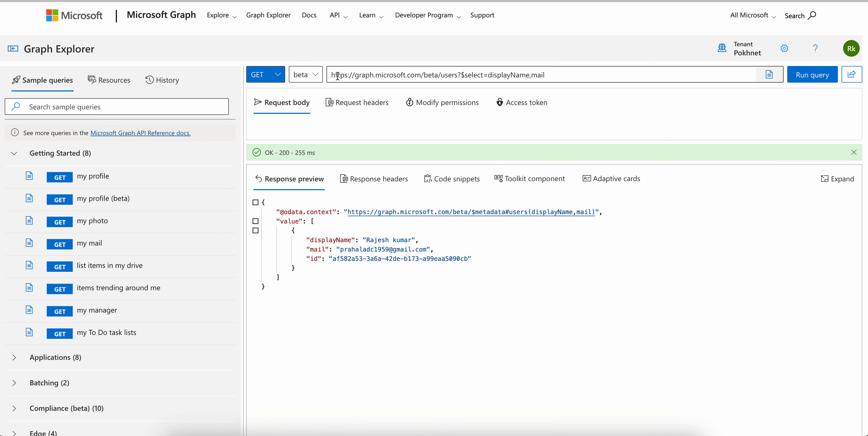
pyautogui.moveTo(334, 74); pyautogui.dragTo(380, 73)
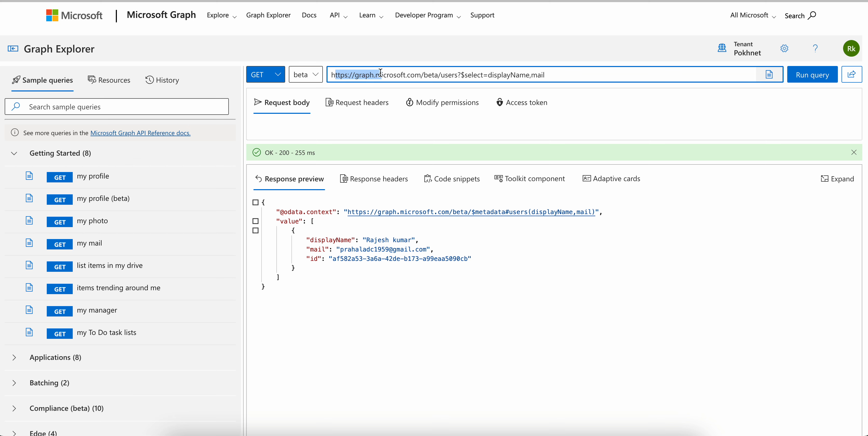
pyautogui.click(400, 72)
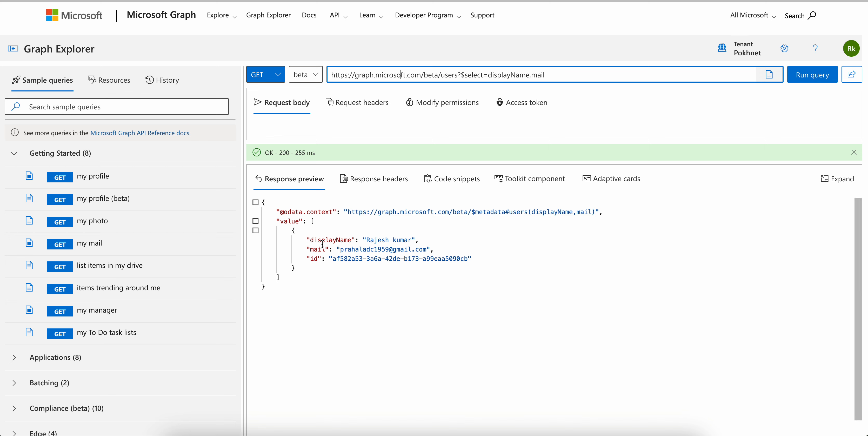
# Examine the returned displayName, mail and id properties and compare them with the $select part of the request URL
pyautogui.click(313, 240)
pyautogui.moveTo(426, 250); pyautogui.dragTo(311, 250)
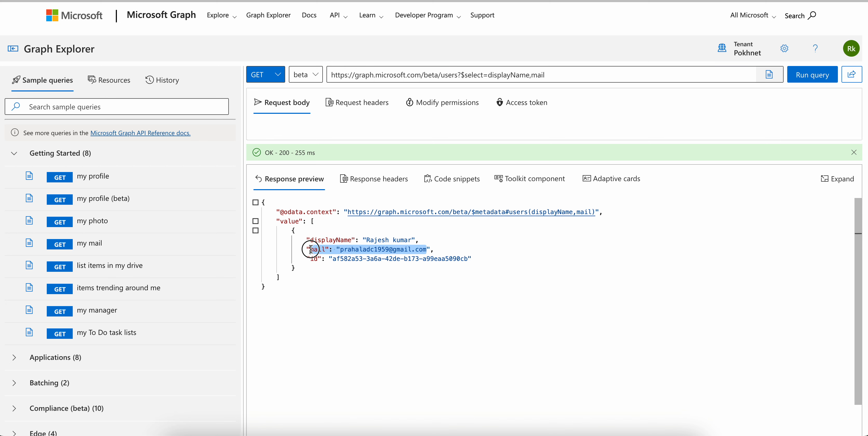
pyautogui.moveTo(463, 249); pyautogui.dragTo(339, 263)
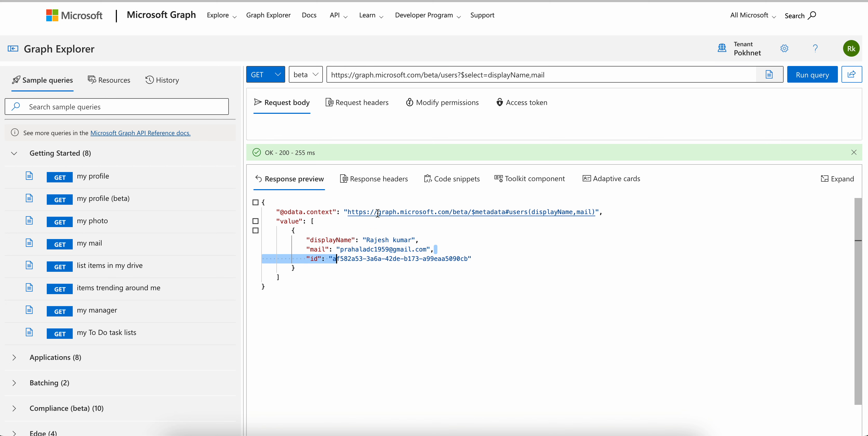
pyautogui.moveTo(466, 75); pyautogui.dragTo(552, 74)
pyautogui.click(556, 74)
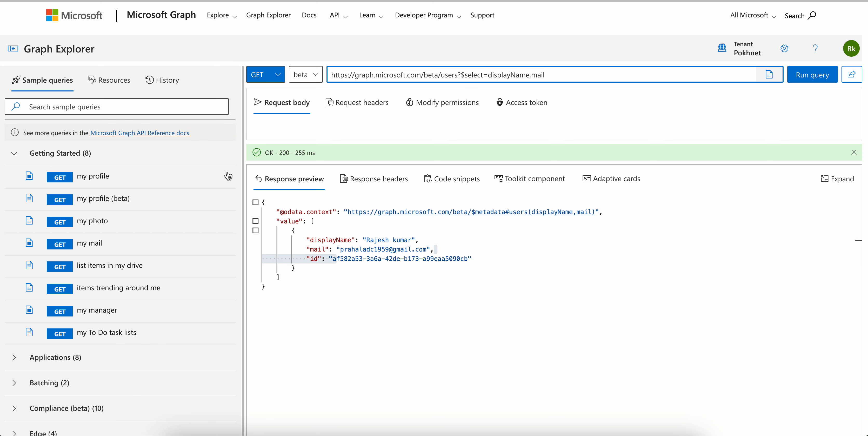
# Switch the available resources to beta and run the GET query of the app resource
pyautogui.click(123, 76)
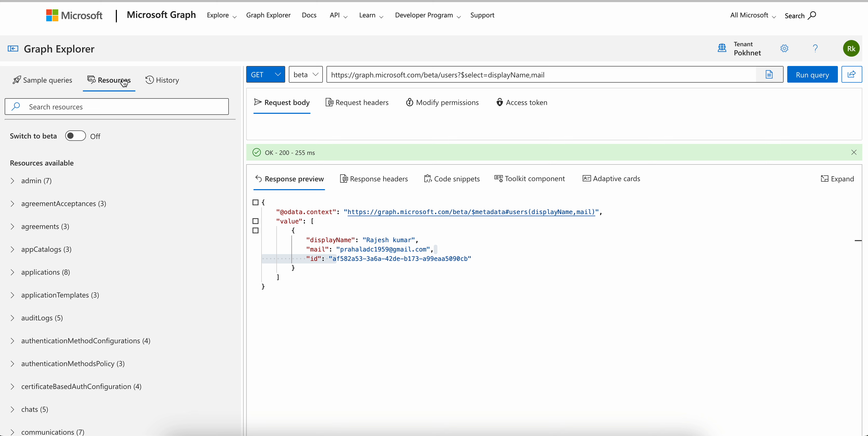
pyautogui.click(77, 138)
pyautogui.scroll(-3, 155, 217)
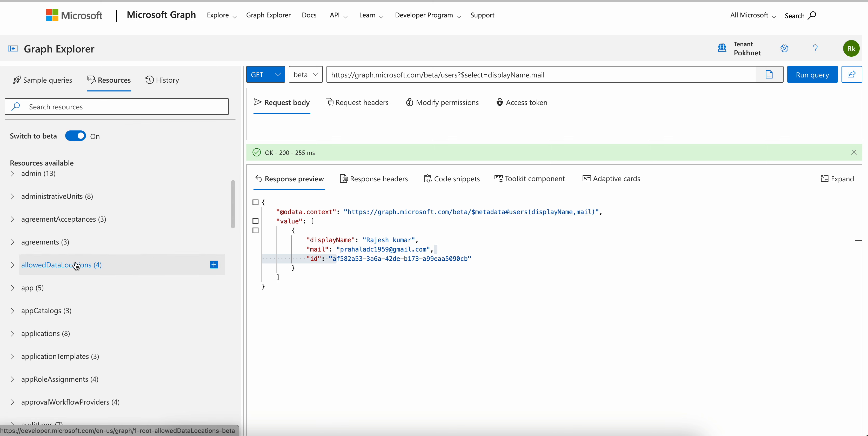
pyautogui.click(20, 288)
pyautogui.click(101, 308)
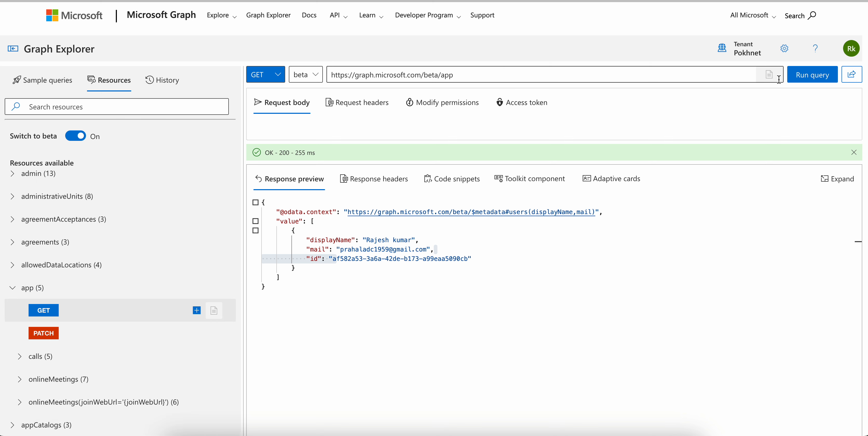
pyautogui.click(813, 77)
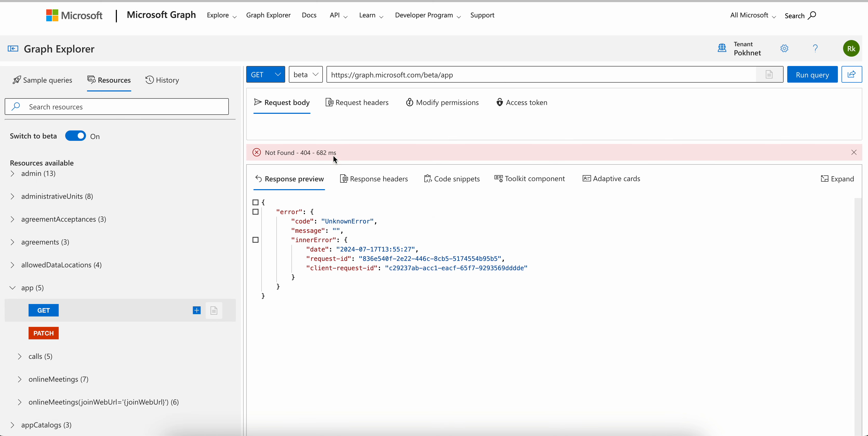
# Find the policies resource in the beta resources and run its GET query
pyautogui.scroll(-10, 185, 286)
pyautogui.scroll(-7, 135, 289)
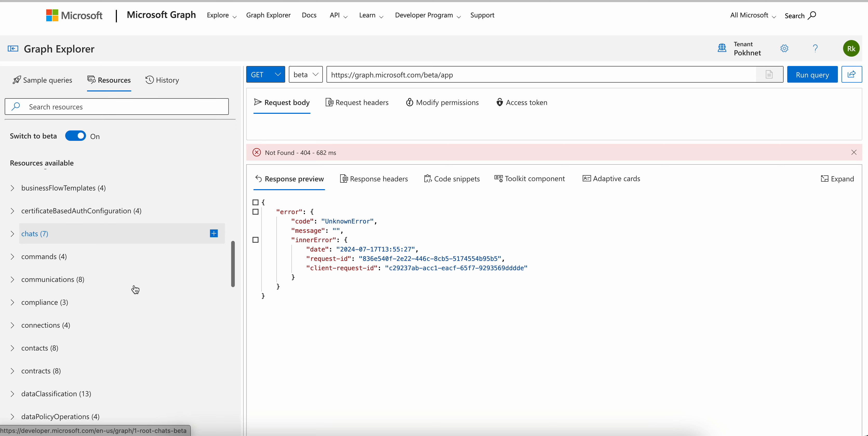
pyautogui.scroll(-10, 55, 284)
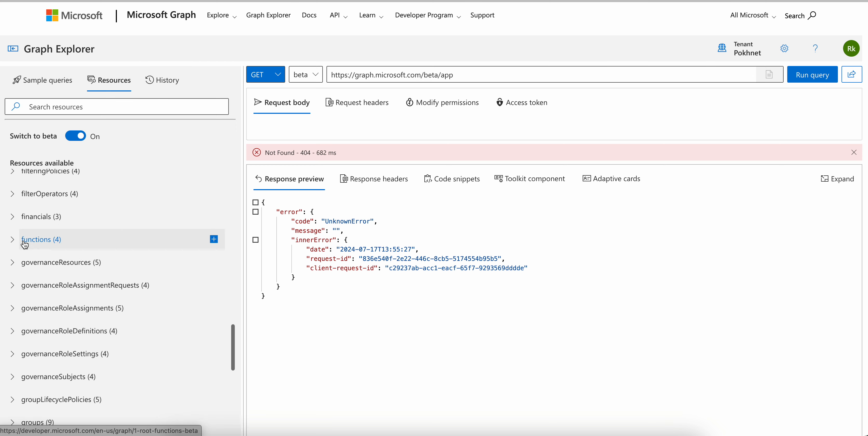
pyautogui.scroll(-8, 162, 233)
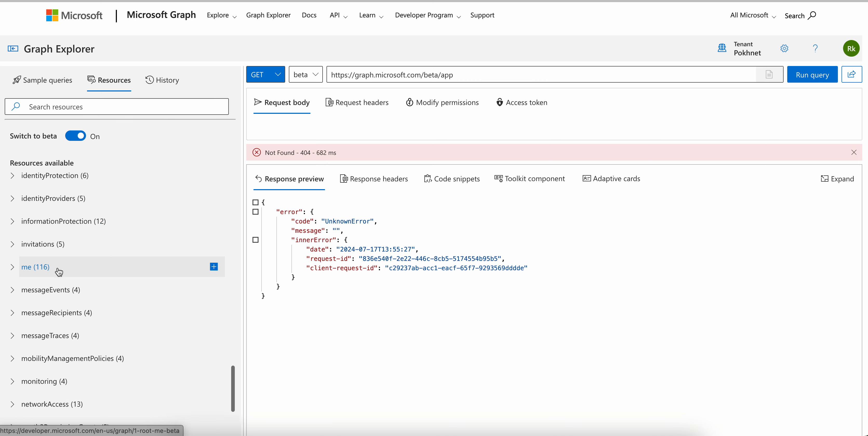
pyautogui.scroll(-6, 150, 236)
pyautogui.scroll(-3, 153, 242)
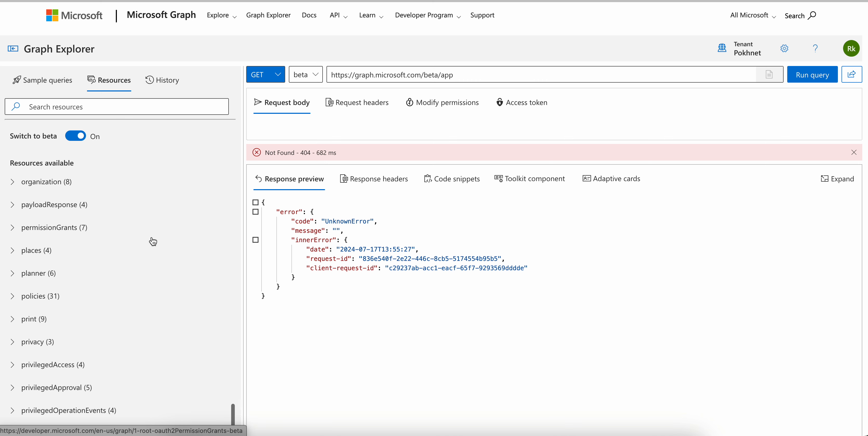
pyautogui.click(38, 297)
pyautogui.click(81, 313)
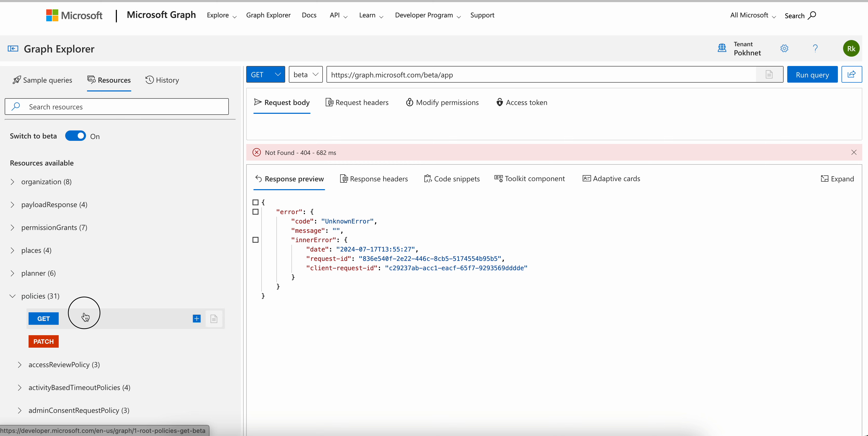
pyautogui.click(794, 81)
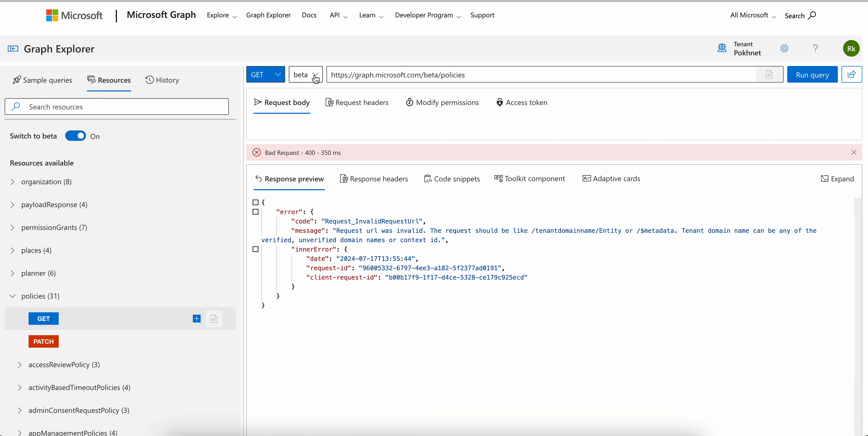
# Change the API version of the policies query to v1.0 and run it again
pyautogui.click(305, 74)
pyautogui.click(308, 90)
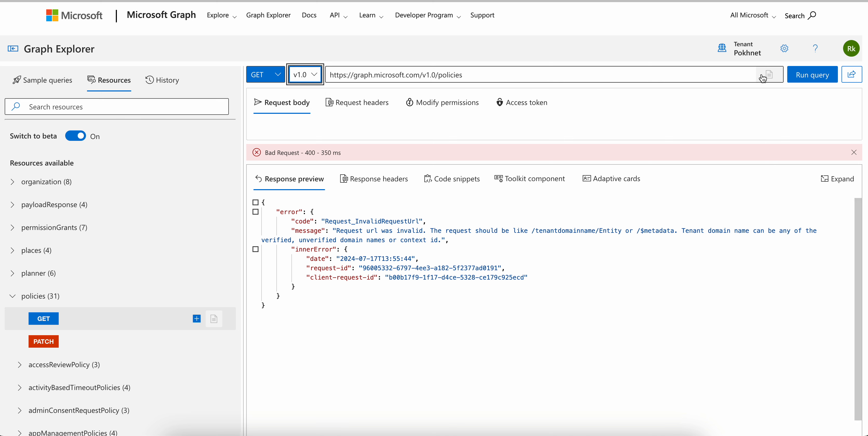
pyautogui.click(812, 75)
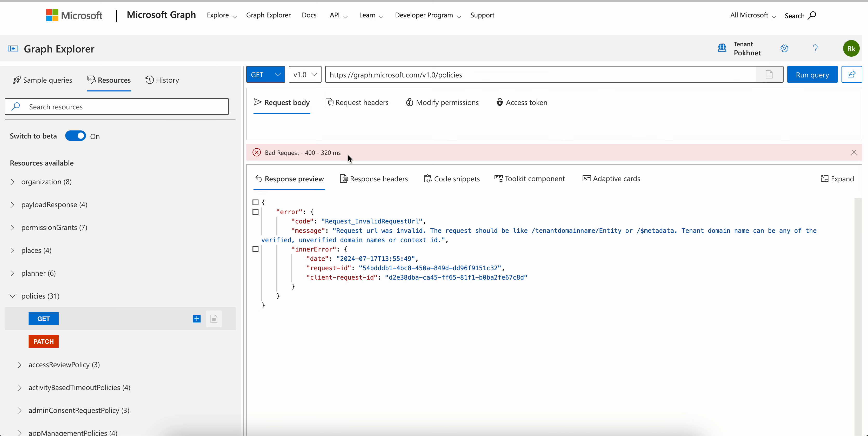
pyautogui.click(465, 75)
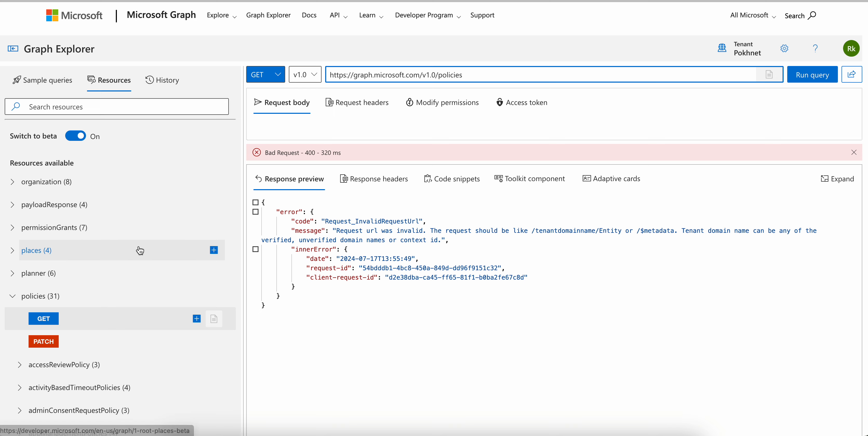
# Find the search resource in the beta resources, run its GET query and check the response body
pyautogui.scroll(-10, 136, 248)
pyautogui.scroll(-15, 140, 250)
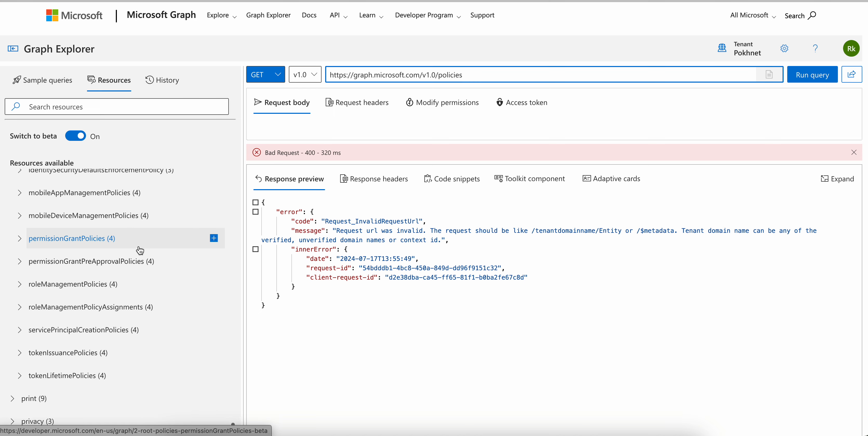
pyautogui.scroll(-5, 139, 251)
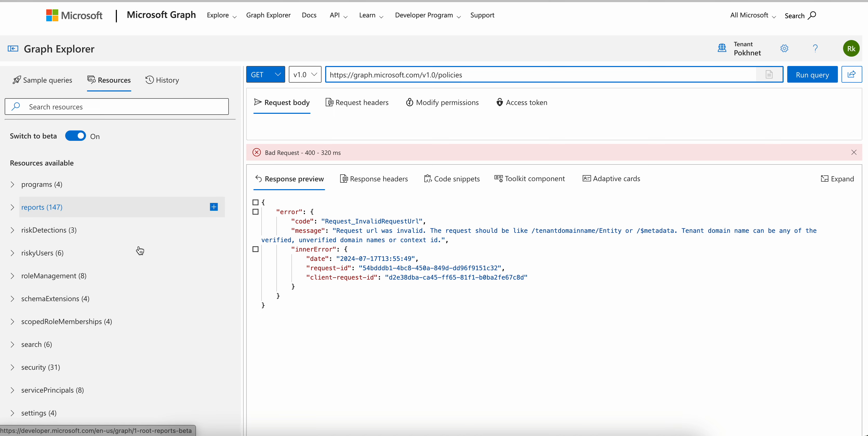
pyautogui.scroll(-1, 140, 250)
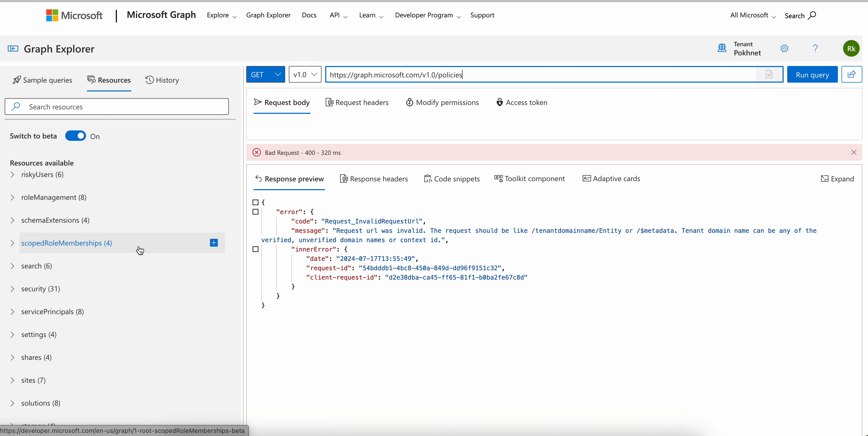
pyautogui.click(15, 267)
pyautogui.click(85, 289)
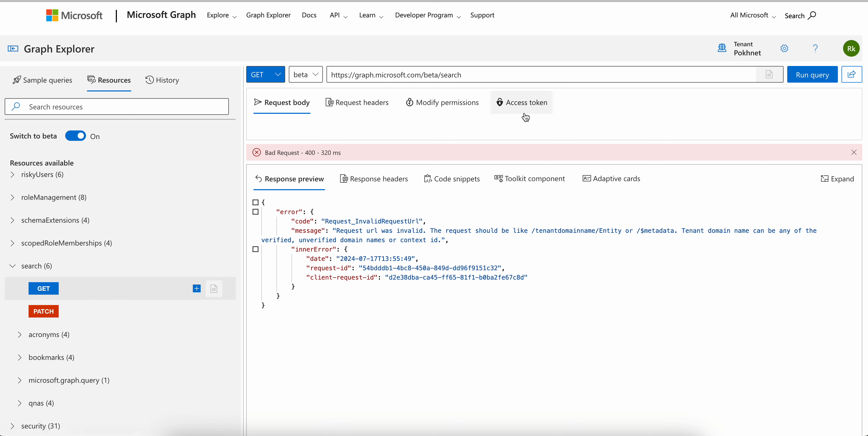
pyautogui.click(793, 74)
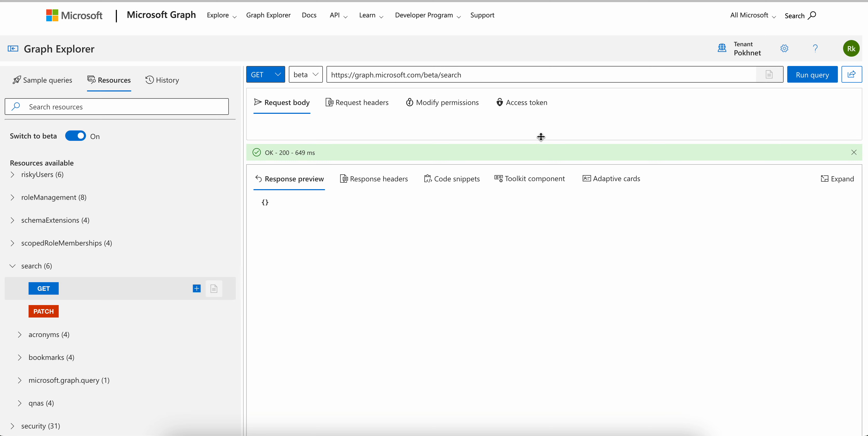
pyautogui.moveTo(276, 207); pyautogui.dragTo(253, 205)
# Find the users resource in the beta resources and load the GET query of its $count entry
pyautogui.scroll(-5, 125, 277)
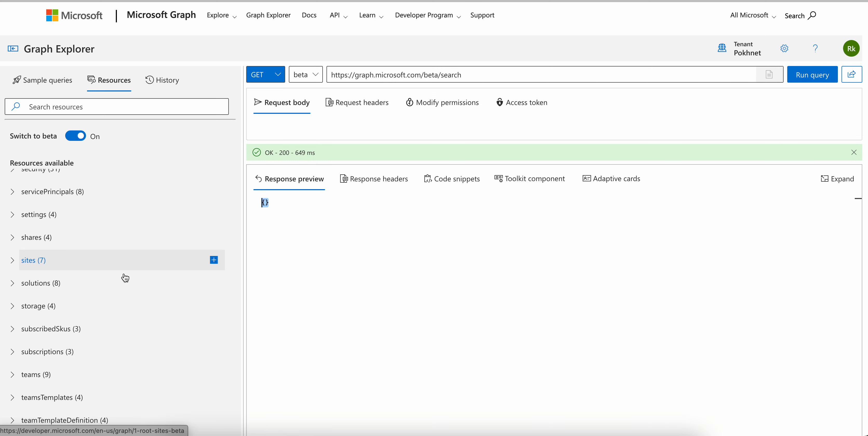
pyautogui.scroll(-3, 126, 277)
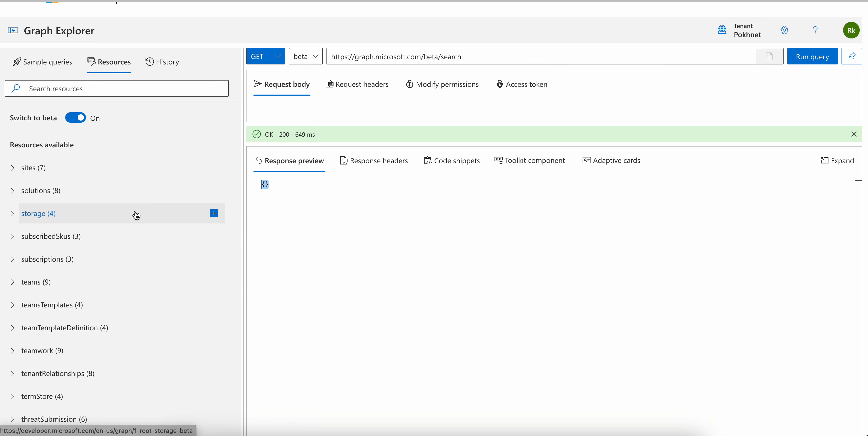
pyautogui.scroll(-5, 137, 215)
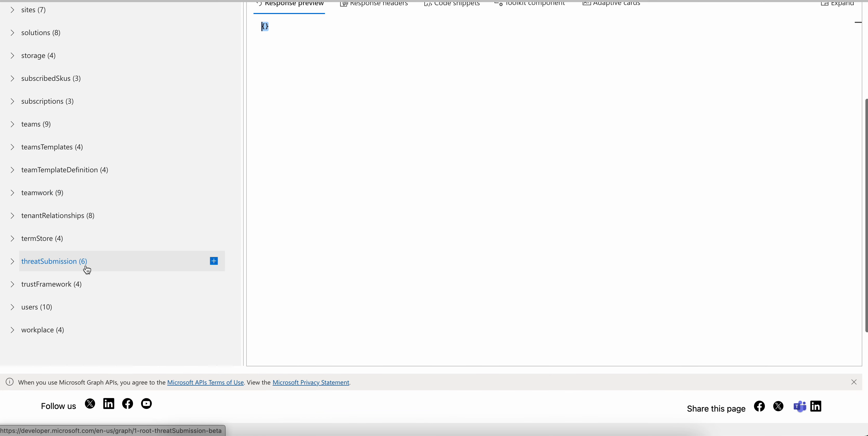
pyautogui.click(20, 312)
pyautogui.scroll(-7, 132, 273)
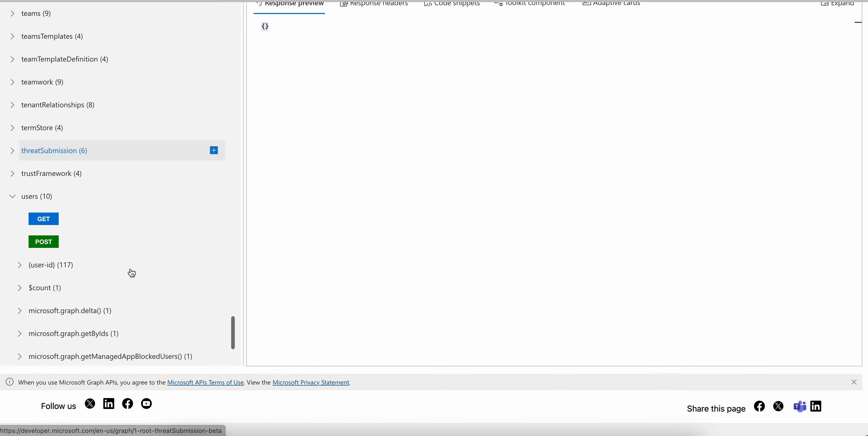
pyautogui.click(20, 165)
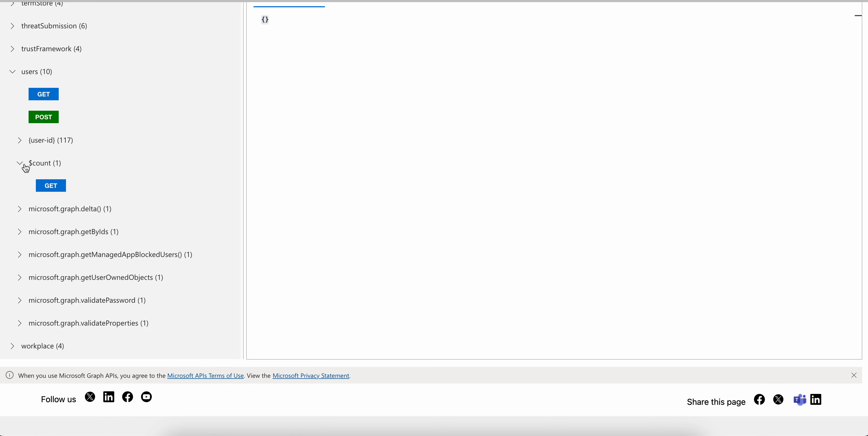
pyautogui.click(95, 186)
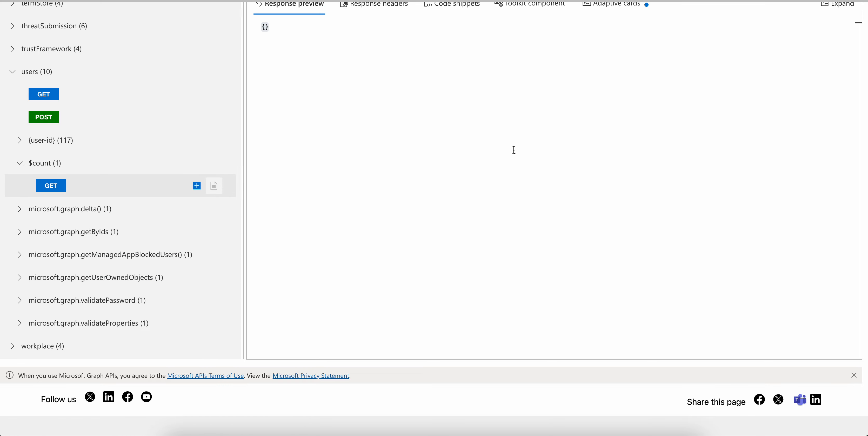
pyautogui.scroll(15, 219, 120)
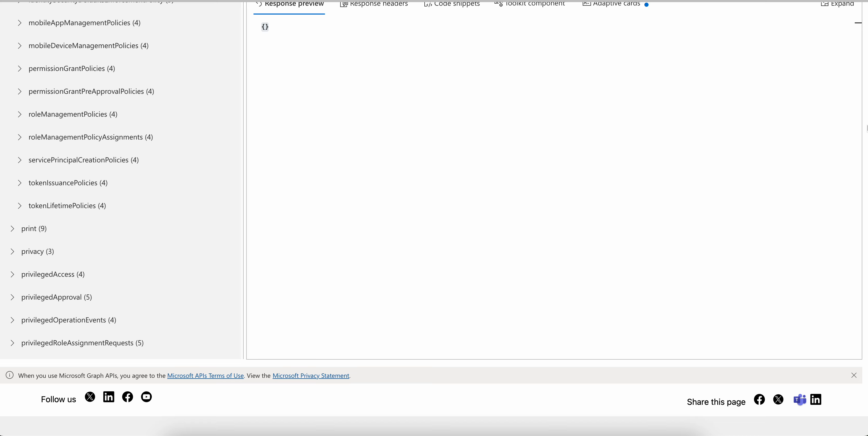
pyautogui.scroll(5, 796, 127)
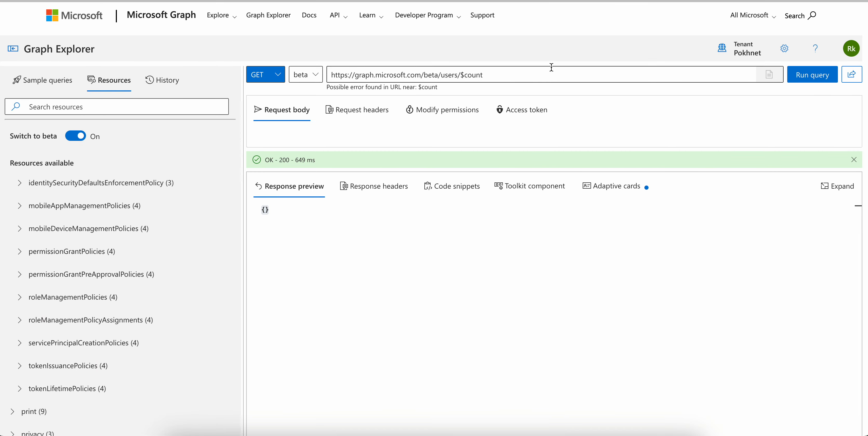
pyautogui.moveTo(463, 77); pyautogui.dragTo(532, 77)
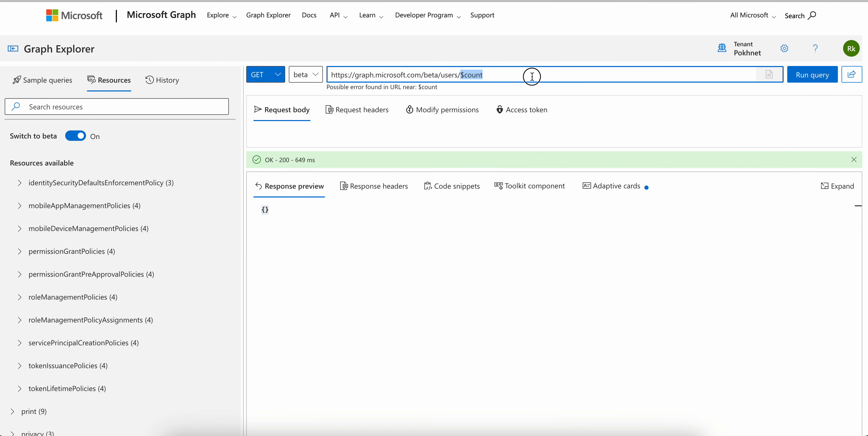
pyautogui.click(798, 74)
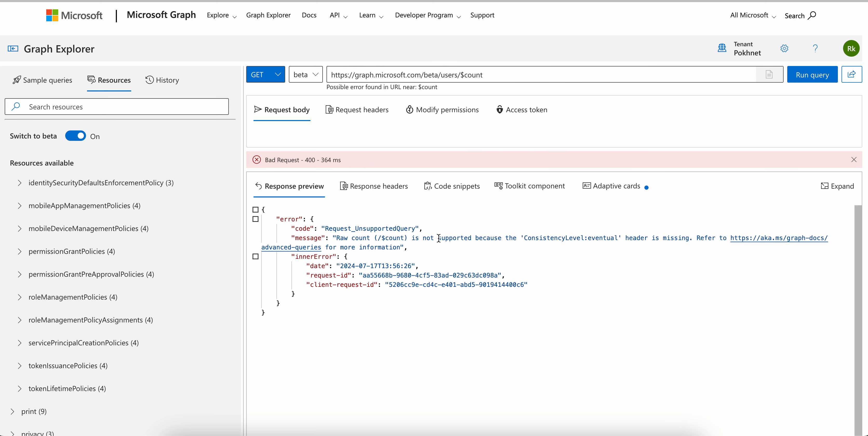
# Read the error message in the response and copy the header name ConsistencyLevel from it
pyautogui.moveTo(400, 238); pyautogui.dragTo(565, 253)
pyautogui.click(600, 242)
pyautogui.moveTo(526, 240); pyautogui.dragTo(581, 238)
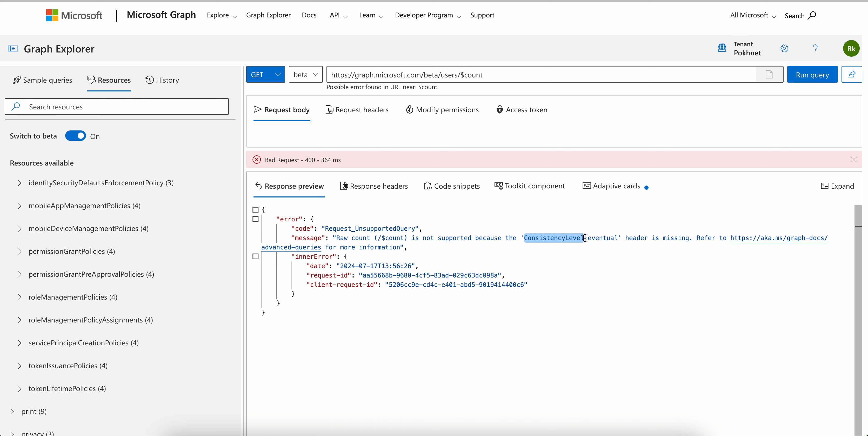
# Add a request header with key ConsistencyLevel and value eventual, and enlarge the request area to show the header list
pyautogui.click(357, 109)
pyautogui.click(333, 135)
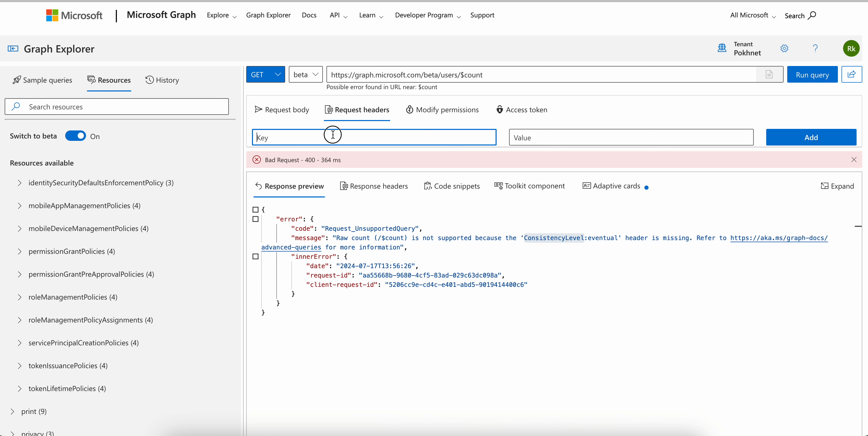
pyautogui.write('ConsistencyLevel')
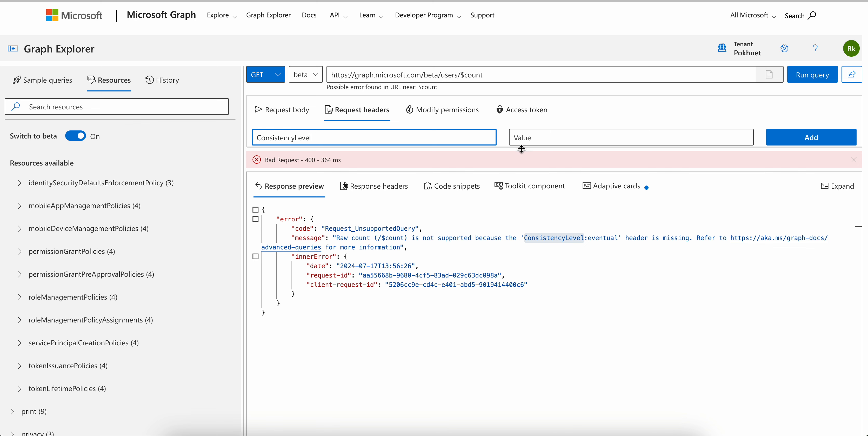
pyautogui.moveTo(522, 149); pyautogui.dragTo(519, 188)
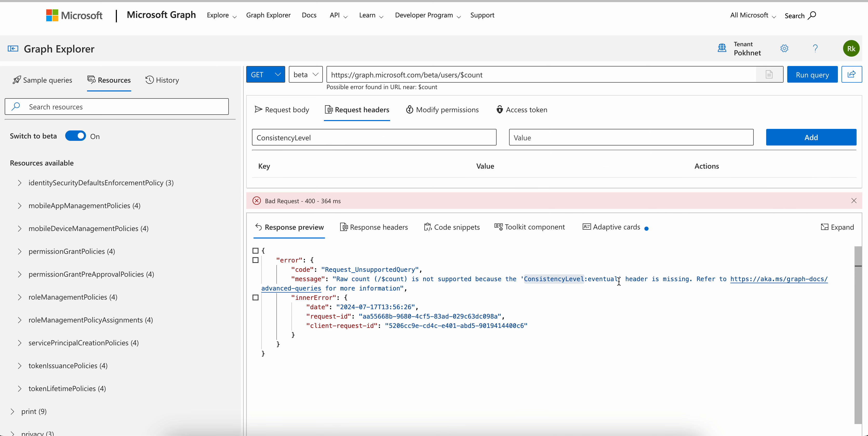
pyautogui.moveTo(620, 281); pyautogui.dragTo(591, 280)
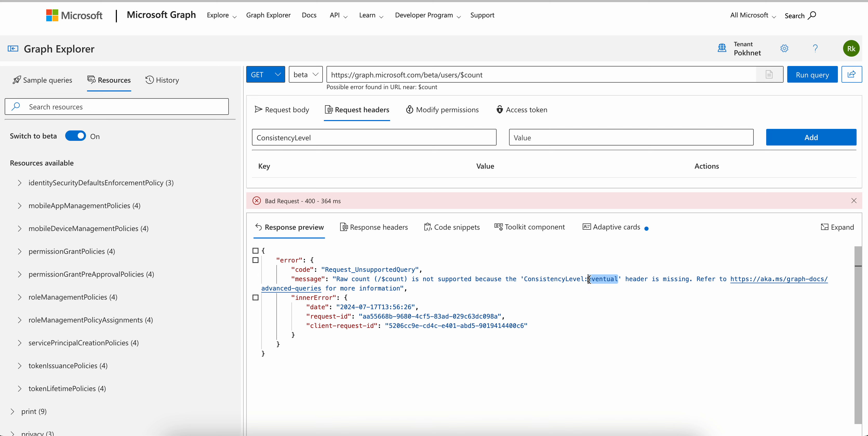
pyautogui.click(539, 134)
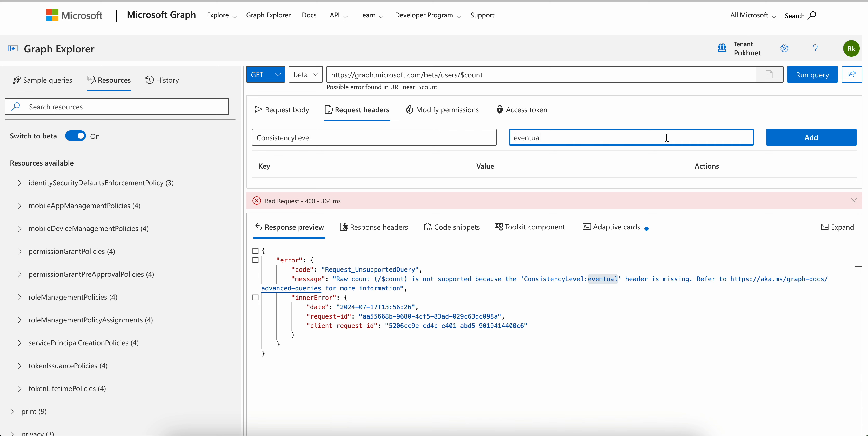
pyautogui.click(800, 138)
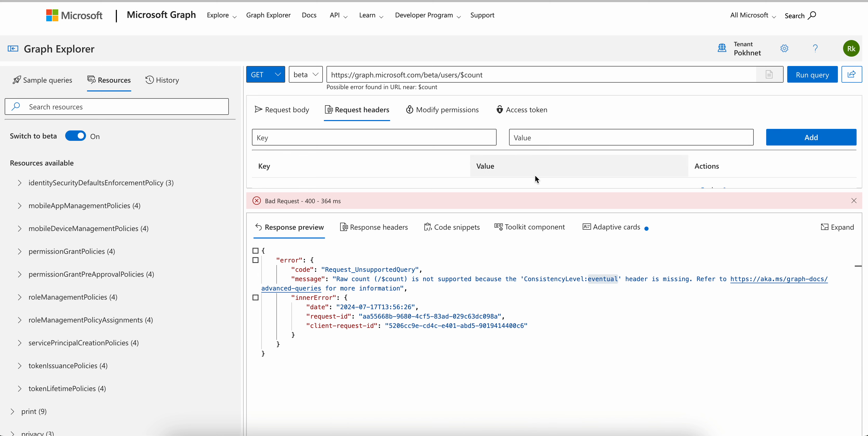
pyautogui.moveTo(529, 189); pyautogui.dragTo(529, 257)
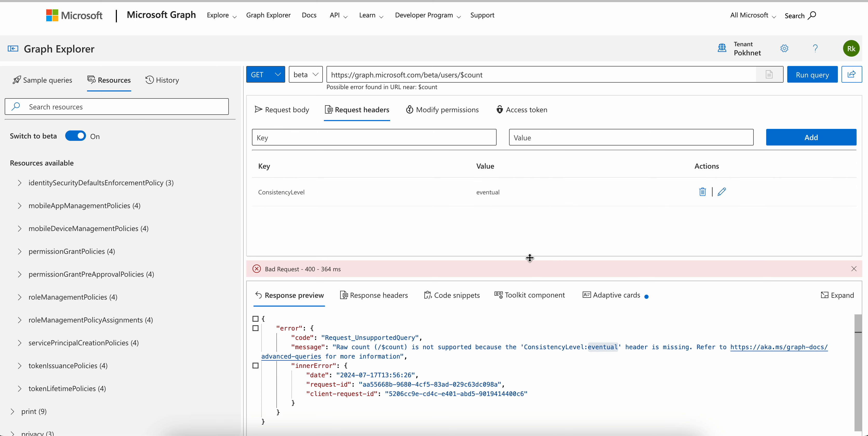
# Run the beta users/$count query with the ConsistencyLevel header and check the returned count against the URL and header value
pyautogui.click(821, 76)
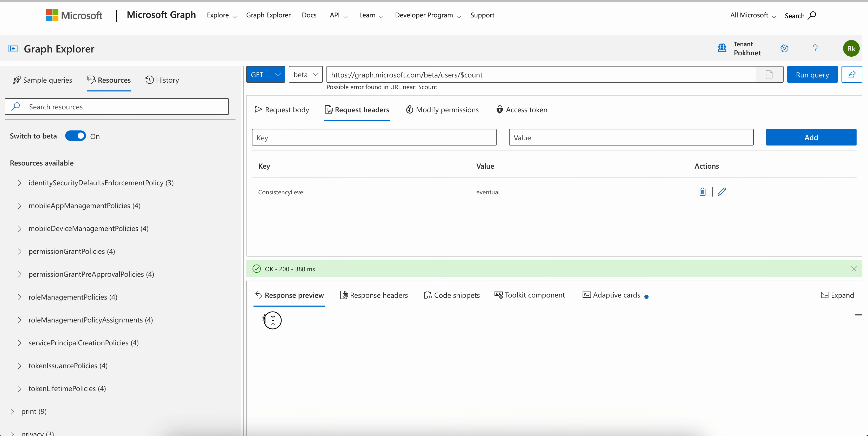
pyautogui.doubleClick(273, 321)
pyautogui.click(485, 75)
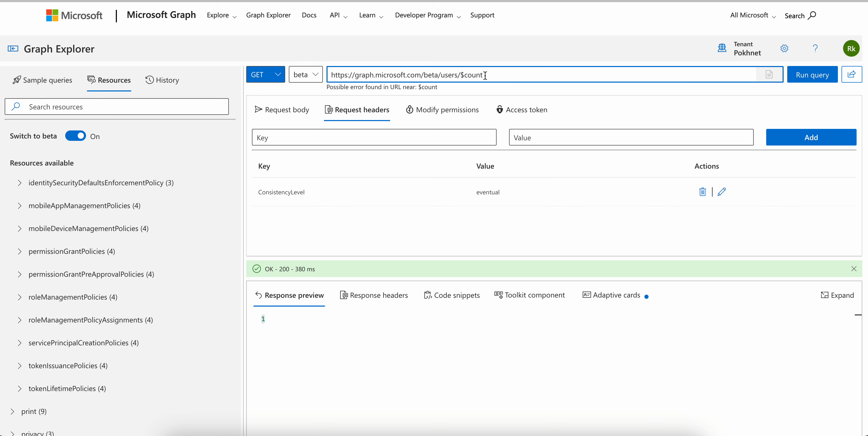
pyautogui.moveTo(461, 75); pyautogui.dragTo(504, 73)
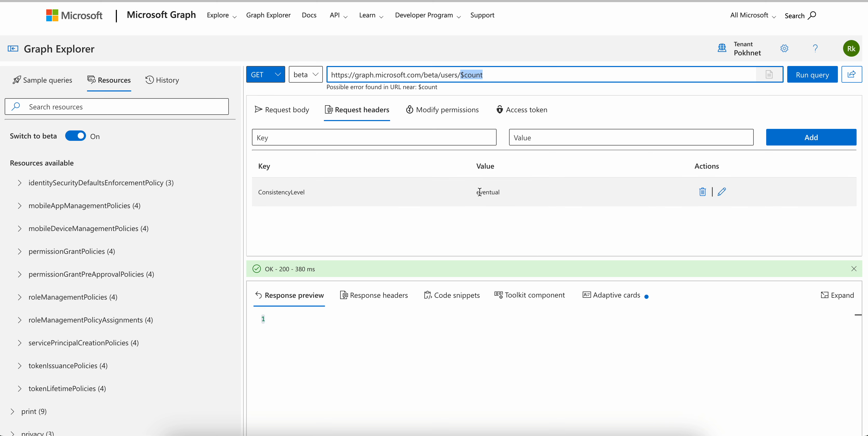
pyautogui.moveTo(477, 193); pyautogui.dragTo(534, 195)
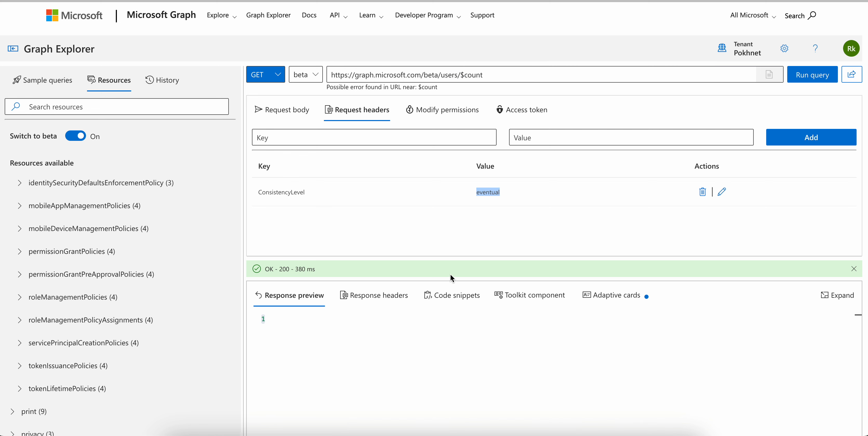
pyautogui.click(287, 326)
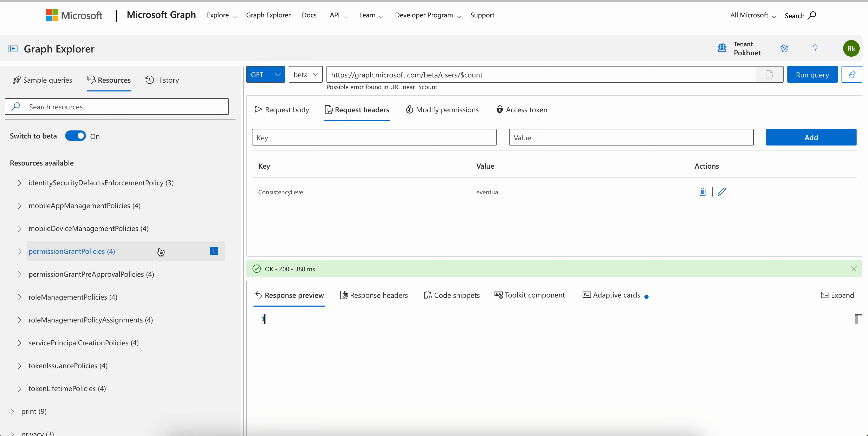
pyautogui.scroll(-10, 160, 252)
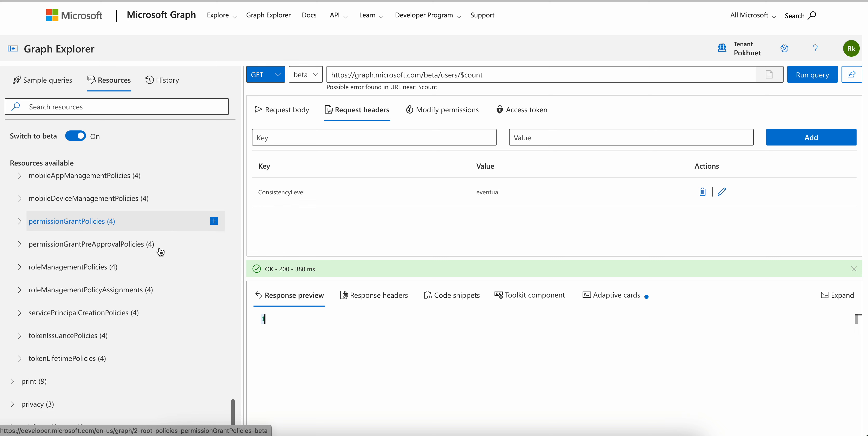
pyautogui.scroll(-10, 160, 251)
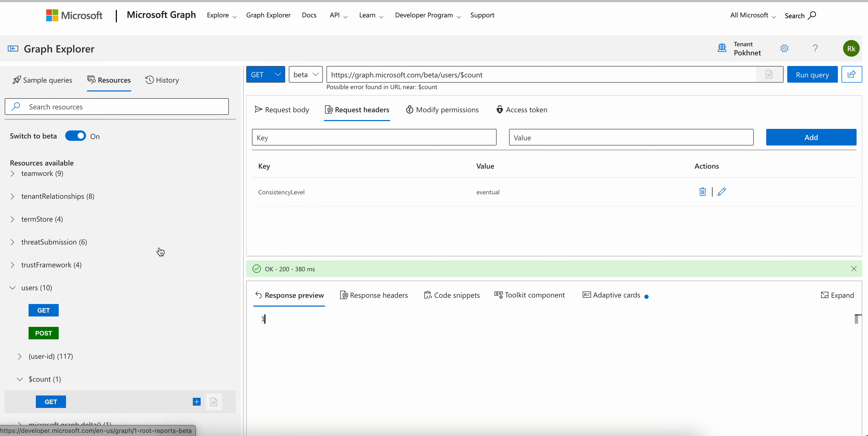
pyautogui.scroll(-5, 160, 252)
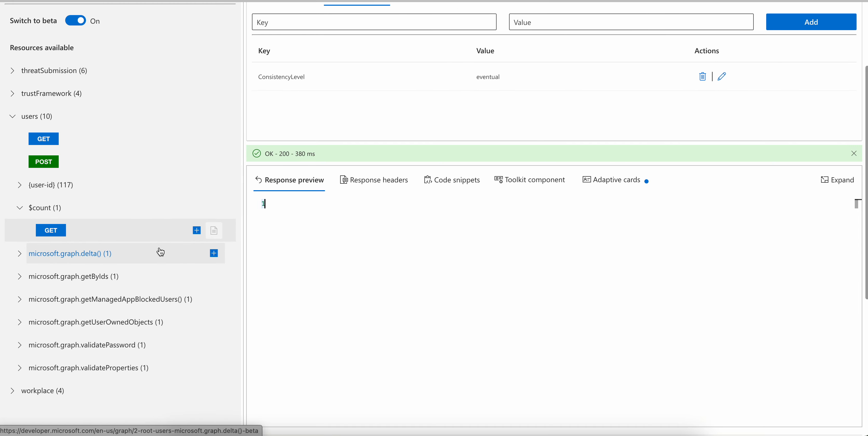
pyautogui.scroll(20, 145, 147)
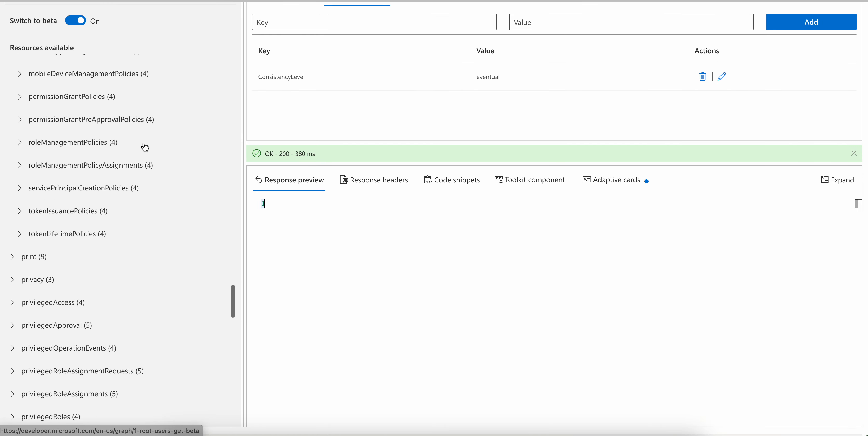
pyautogui.scroll(3, 358, 123)
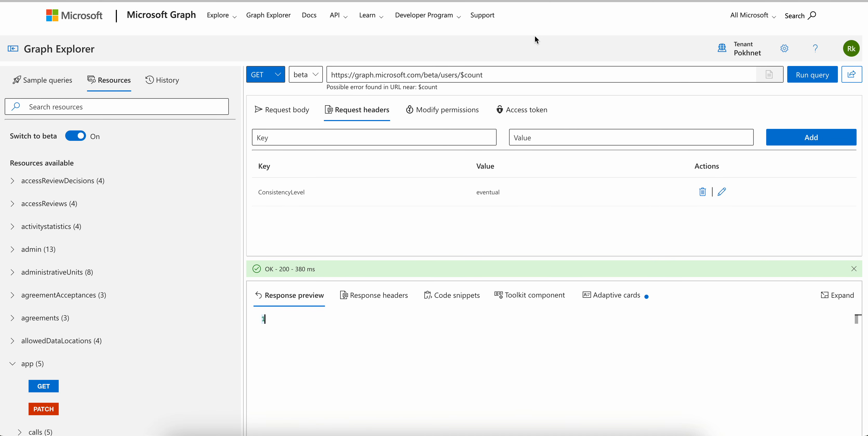
pyautogui.click(305, 81)
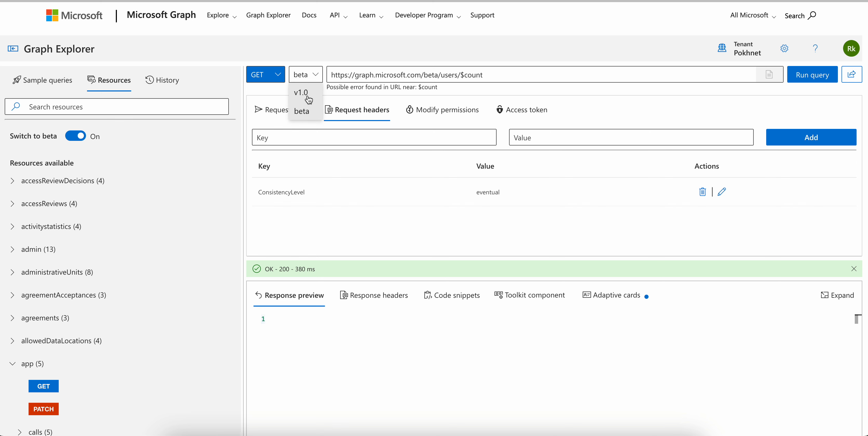
pyautogui.click(303, 94)
pyautogui.click(804, 77)
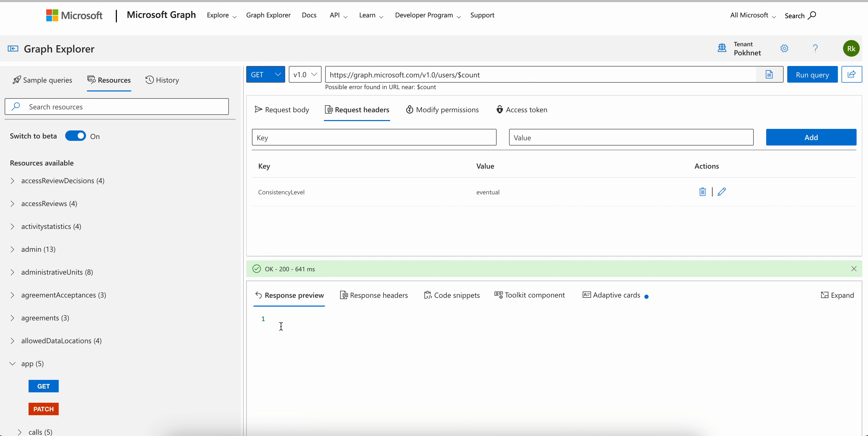
pyautogui.moveTo(281, 326); pyautogui.dragTo(249, 320)
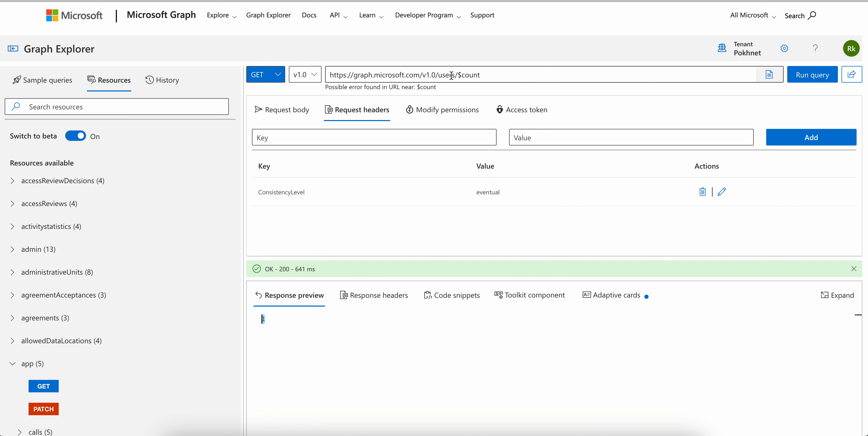
# Display the empty request body and review the sample queries, query history and resources lists
pyautogui.click(300, 110)
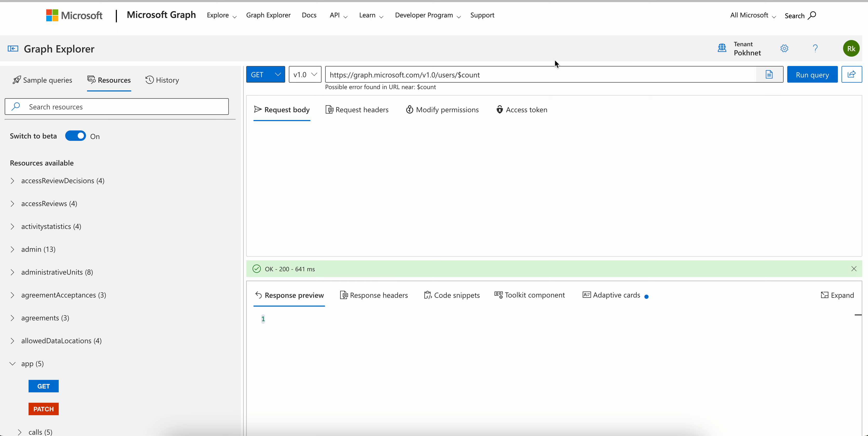
pyautogui.click(60, 84)
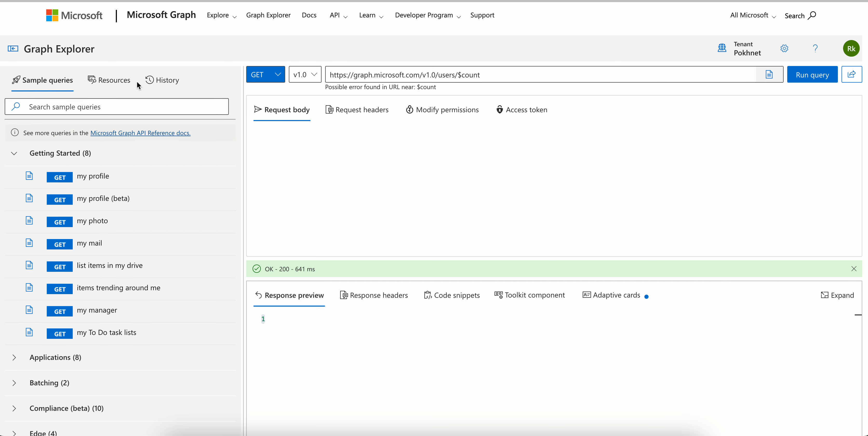
pyautogui.click(162, 80)
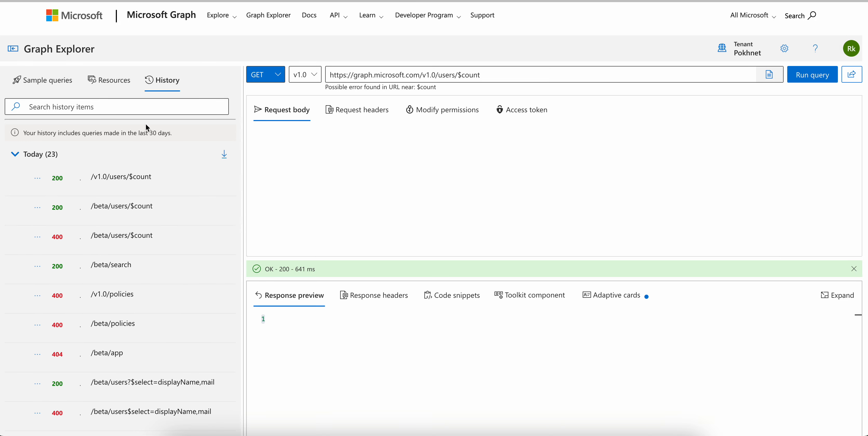
pyautogui.click(116, 84)
# Look through the sample query categories and expand the Search category to examine its POST queries
pyautogui.click(52, 84)
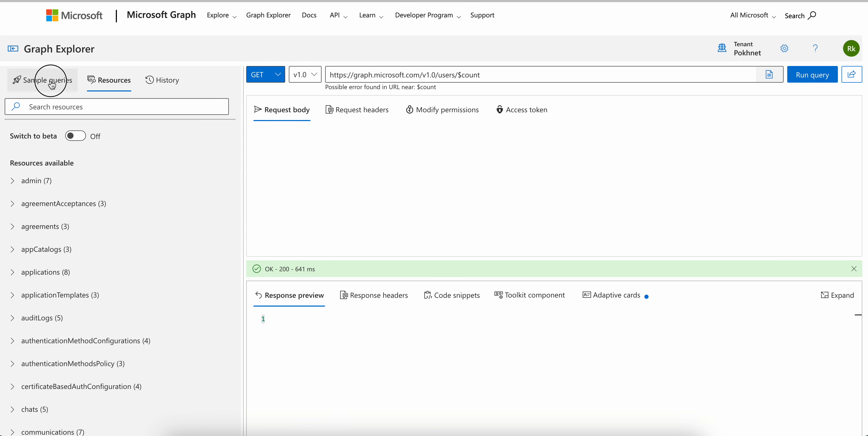
pyautogui.scroll(-10, 187, 191)
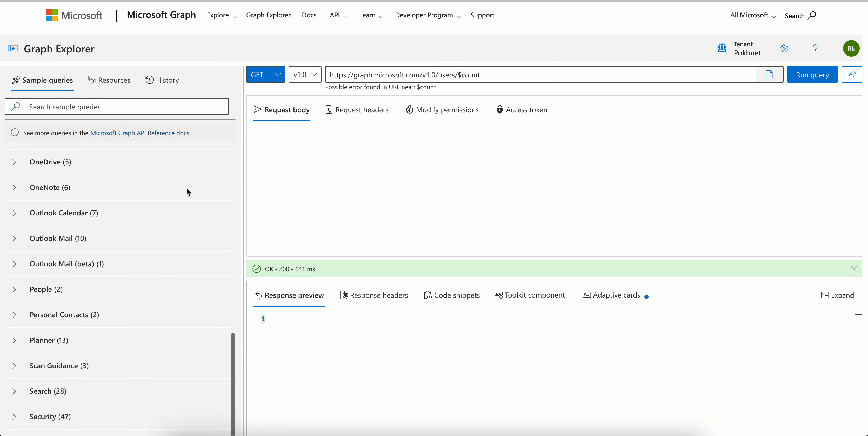
pyautogui.scroll(-12, 186, 192)
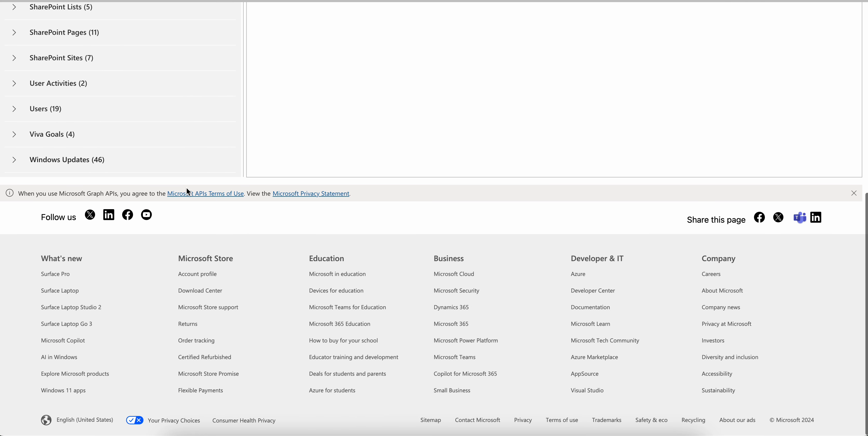
pyautogui.scroll(5, 183, 91)
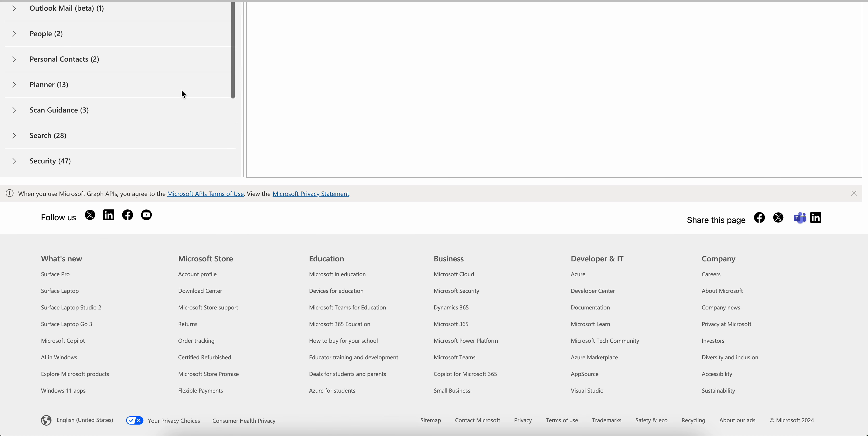
pyautogui.click(30, 135)
pyautogui.scroll(-3, 188, 79)
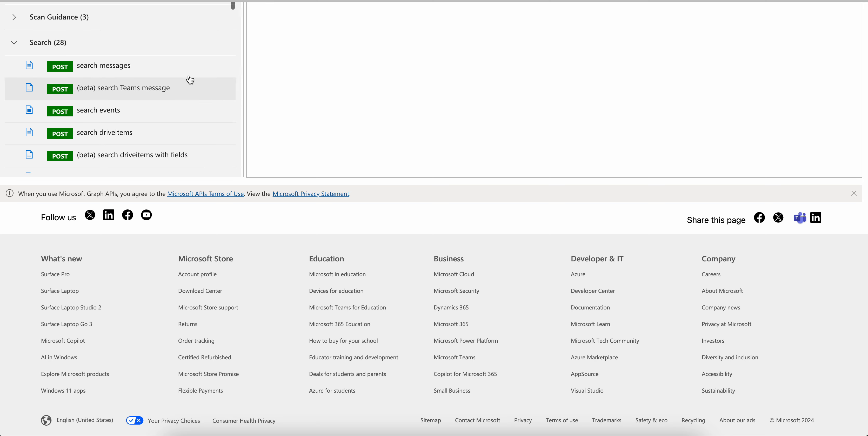
pyautogui.scroll(-2, 169, 129)
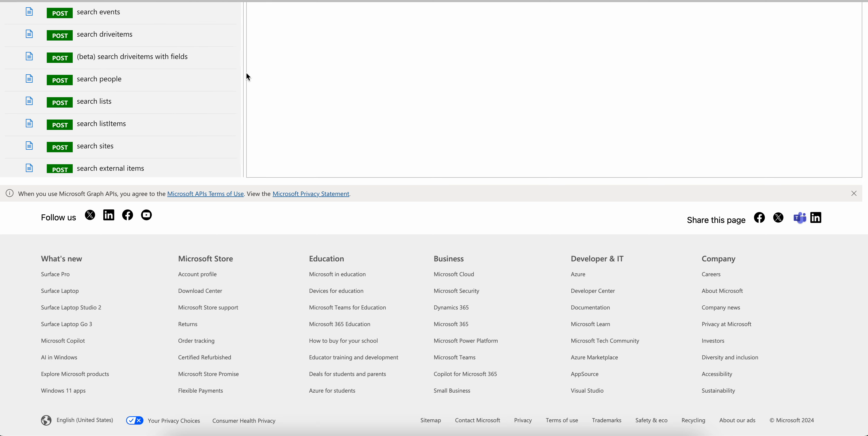
pyautogui.scroll(15, 204, 88)
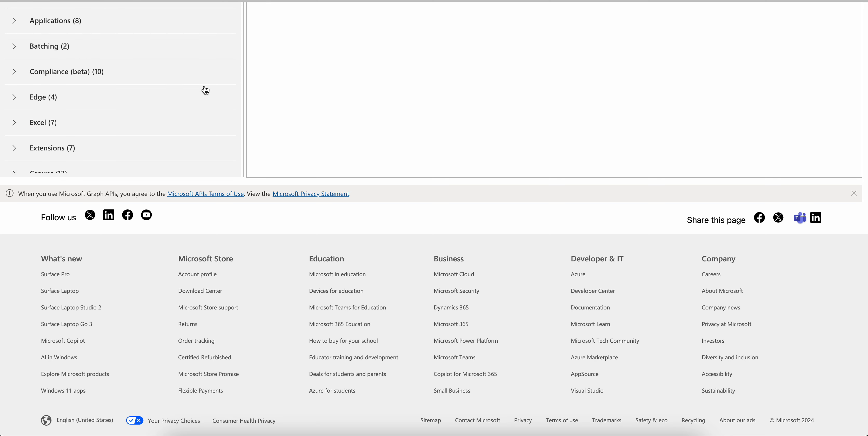